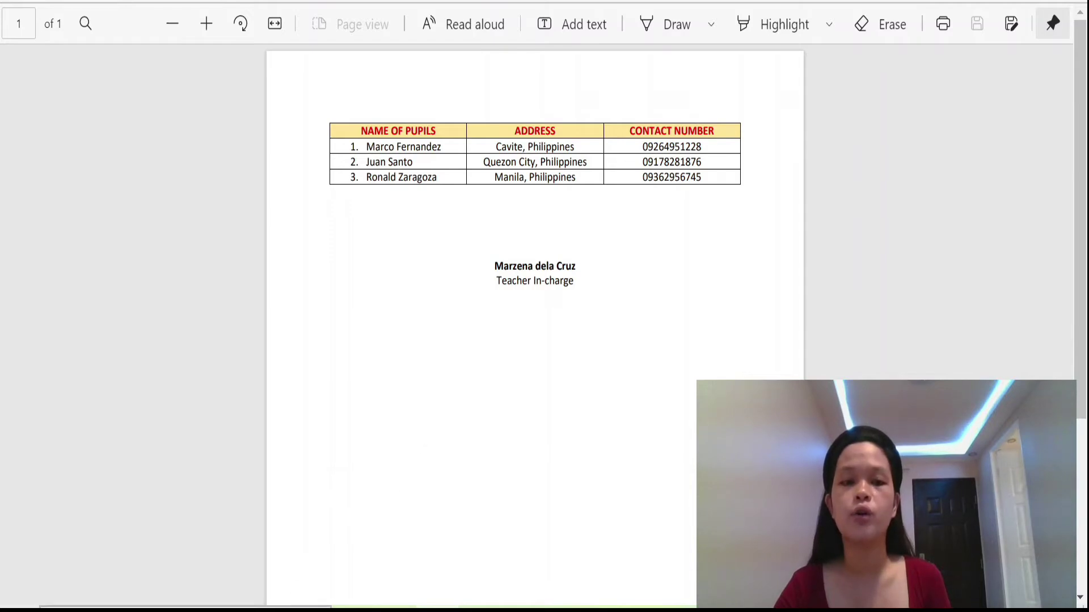
# Step: Launch Excel from the Windows search and create a blank workbook
pyautogui.click(227, 601)
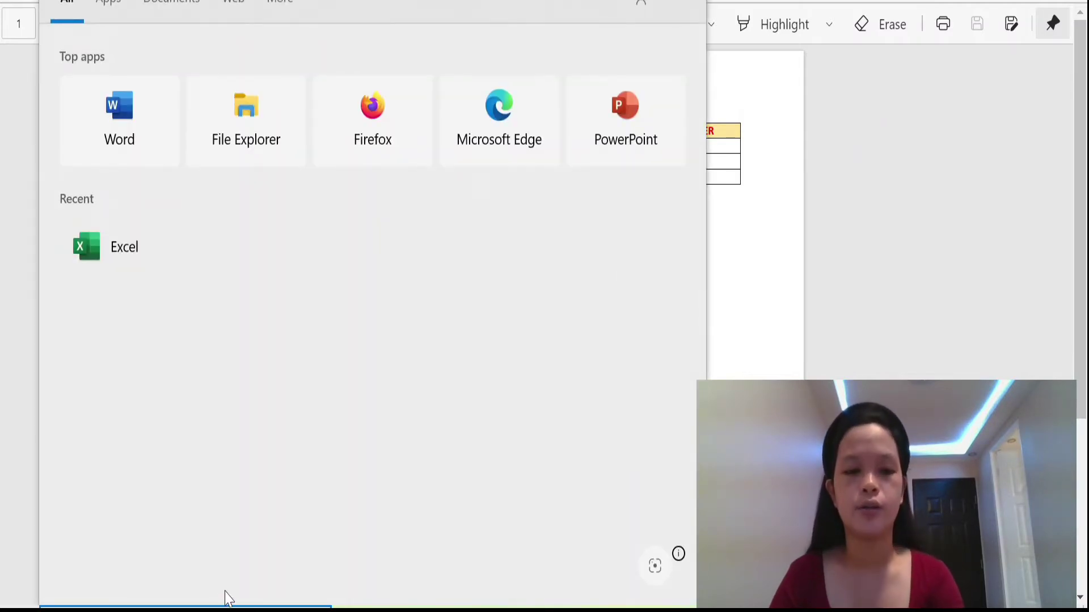
pyautogui.write('excel')
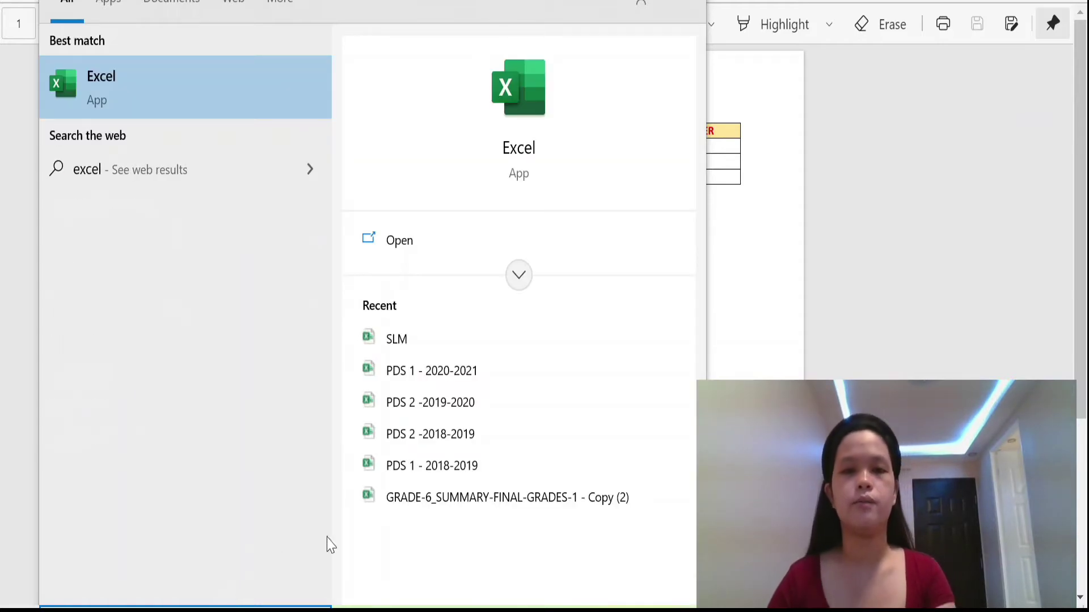
pyautogui.click(529, 150)
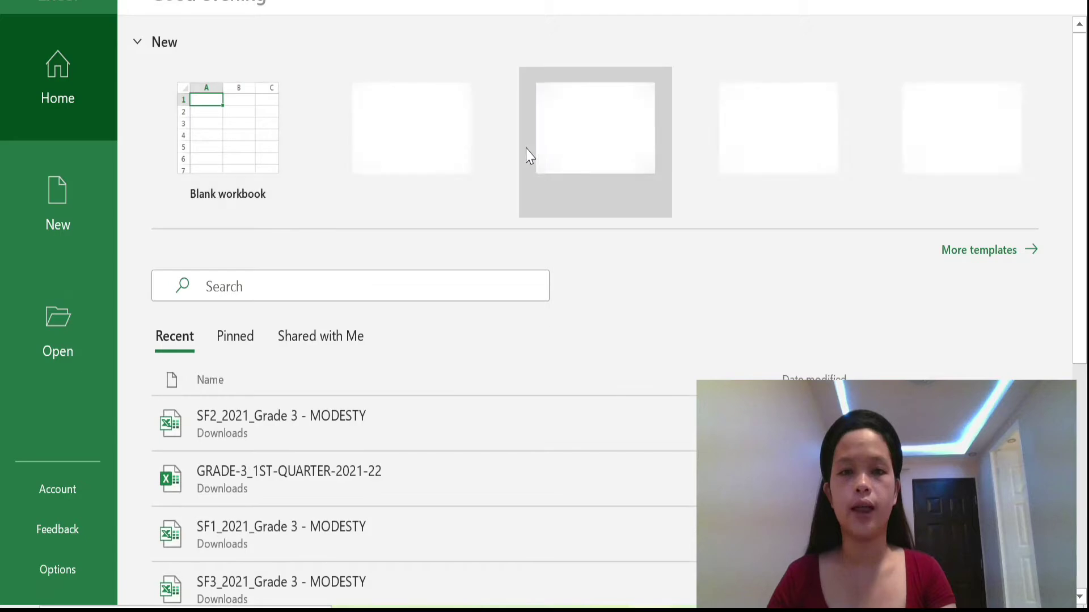
pyautogui.click(220, 177)
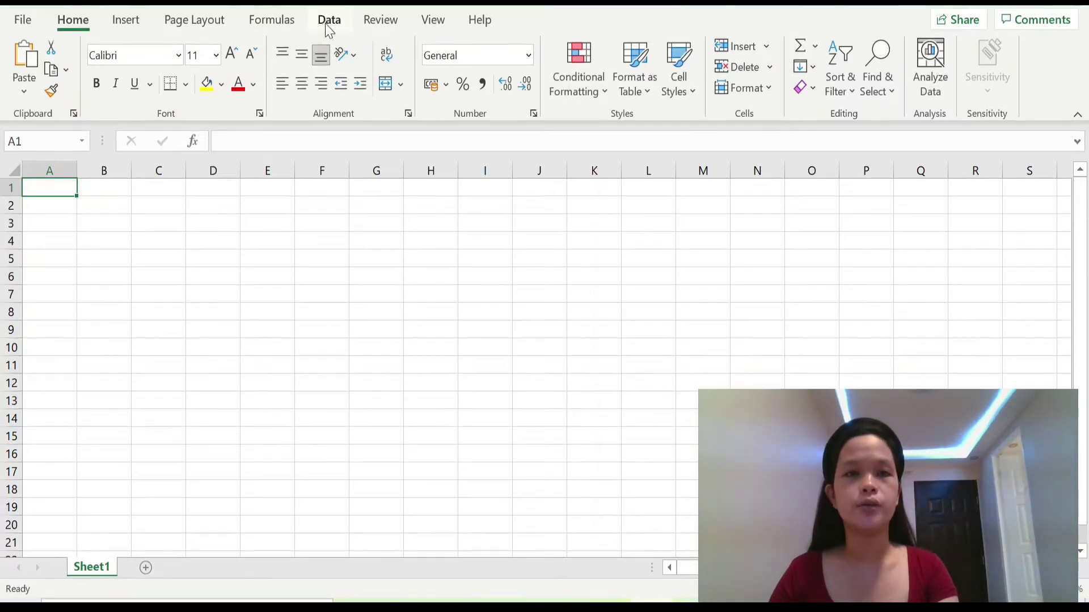
# Step: Open Get Data on the Data tab and browse its source submenus, ending on From File
pyautogui.click(329, 29)
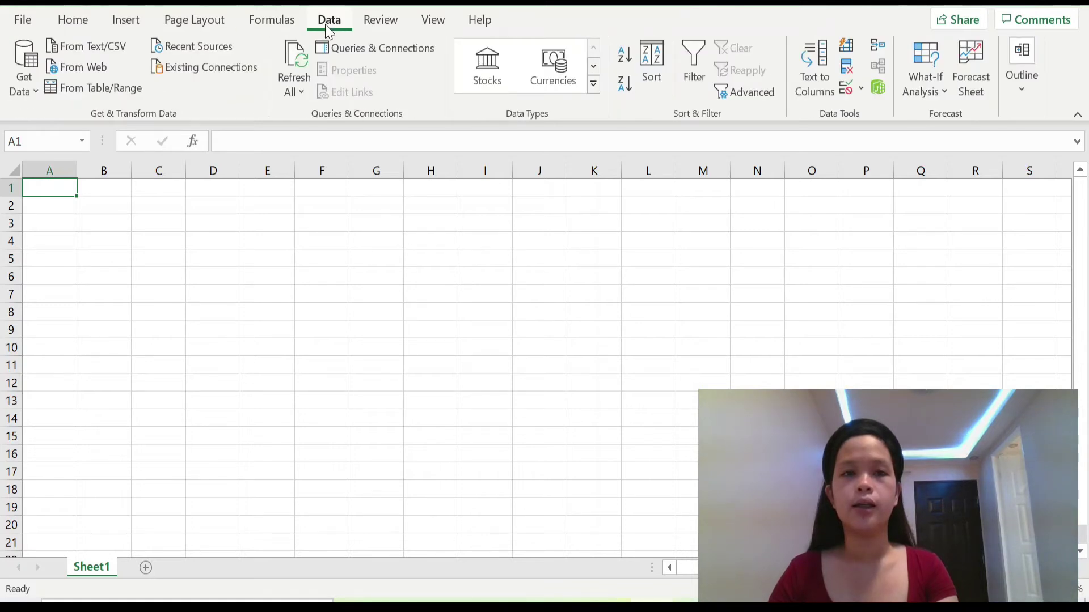
pyautogui.click(40, 98)
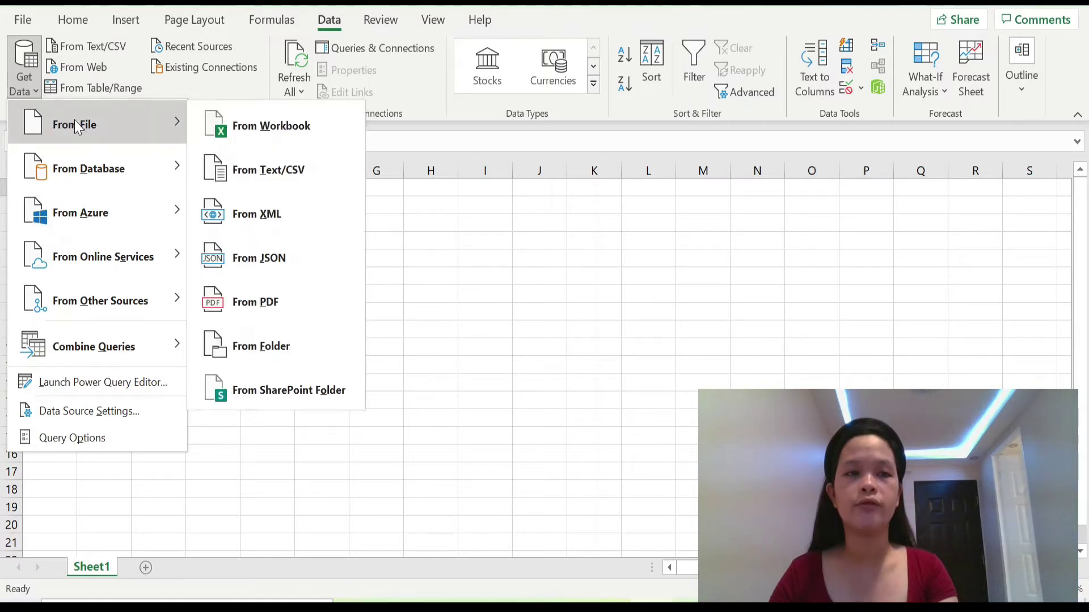
pyautogui.moveTo(84, 166)
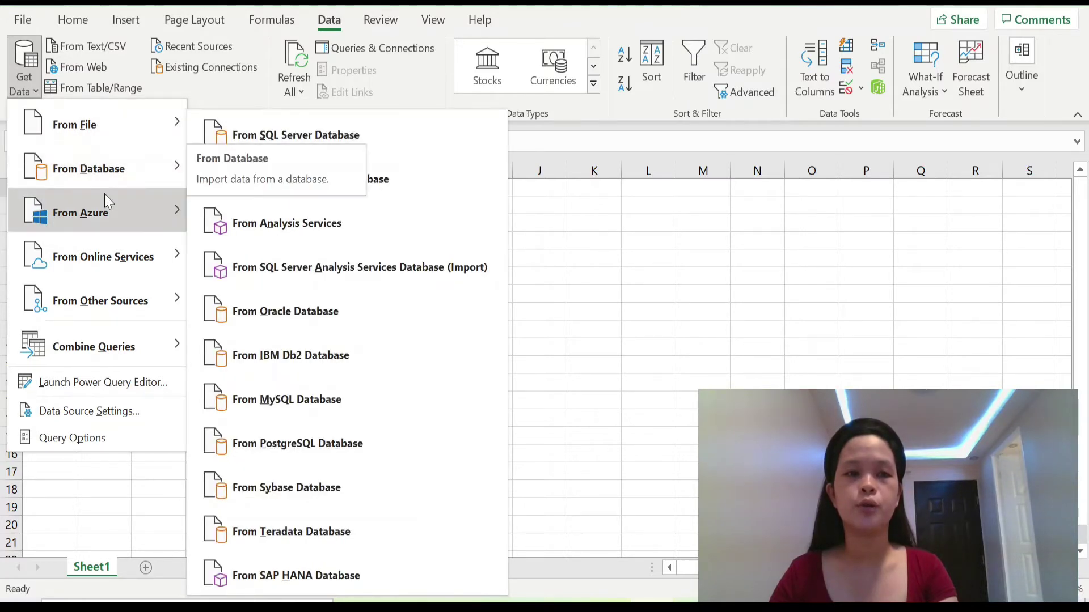
pyautogui.moveTo(113, 211)
pyautogui.moveTo(118, 254)
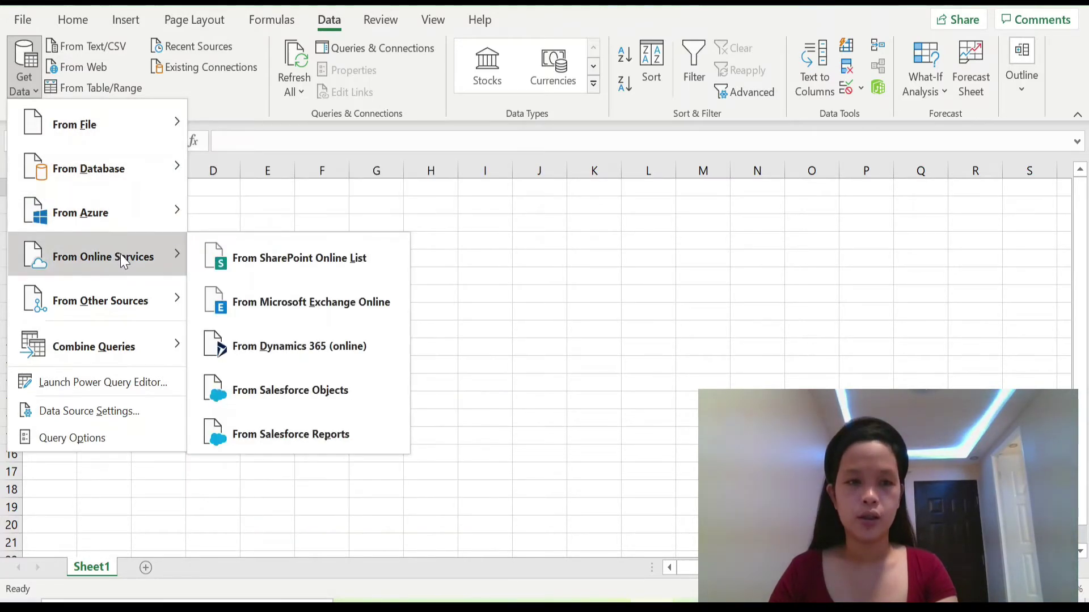
pyautogui.moveTo(142, 302)
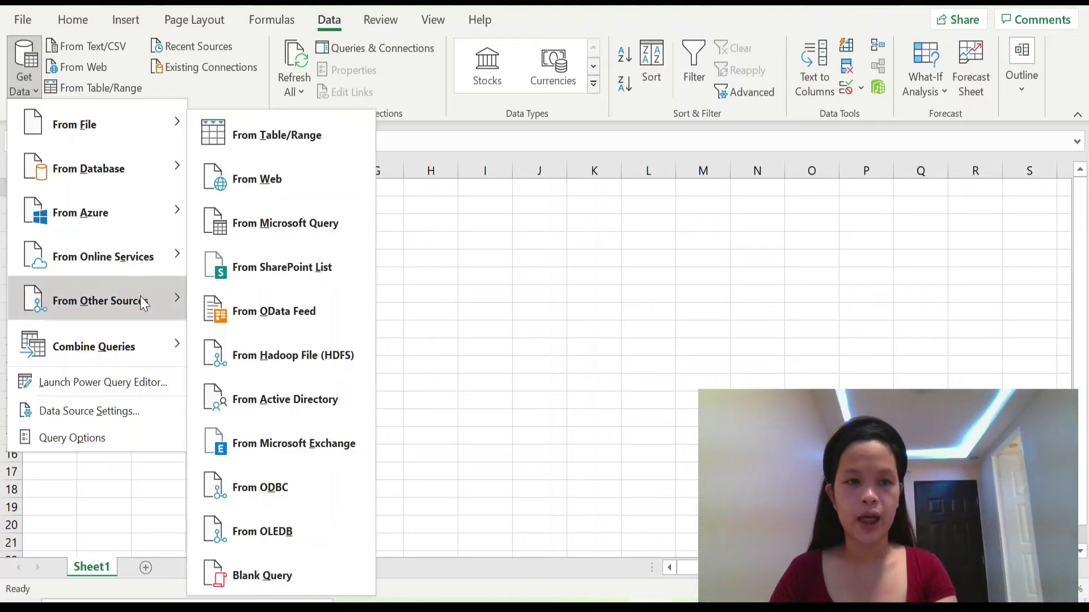
pyautogui.moveTo(148, 343)
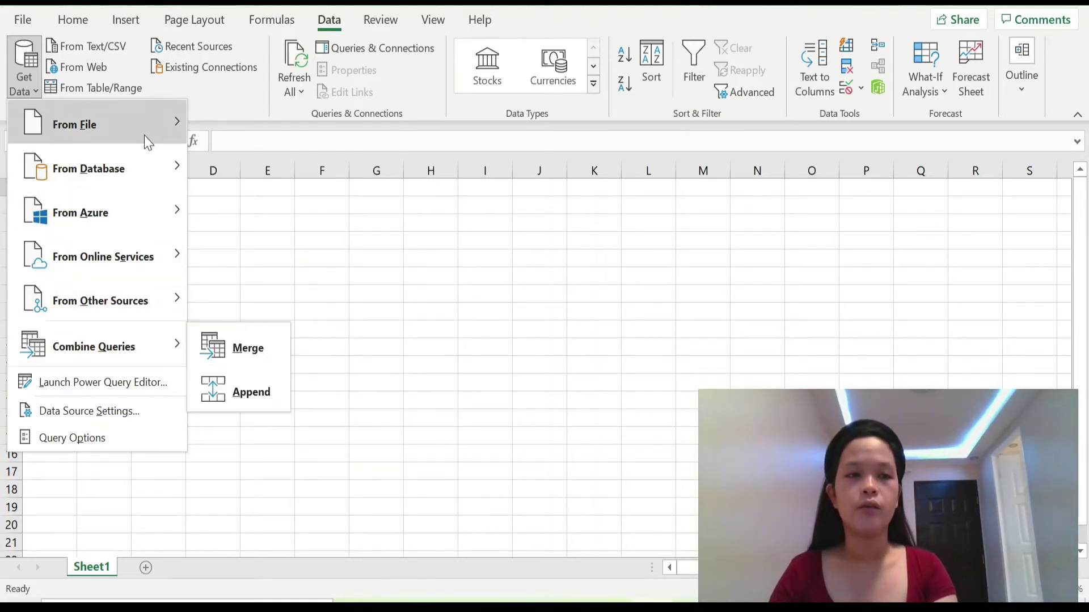
pyautogui.moveTo(147, 139)
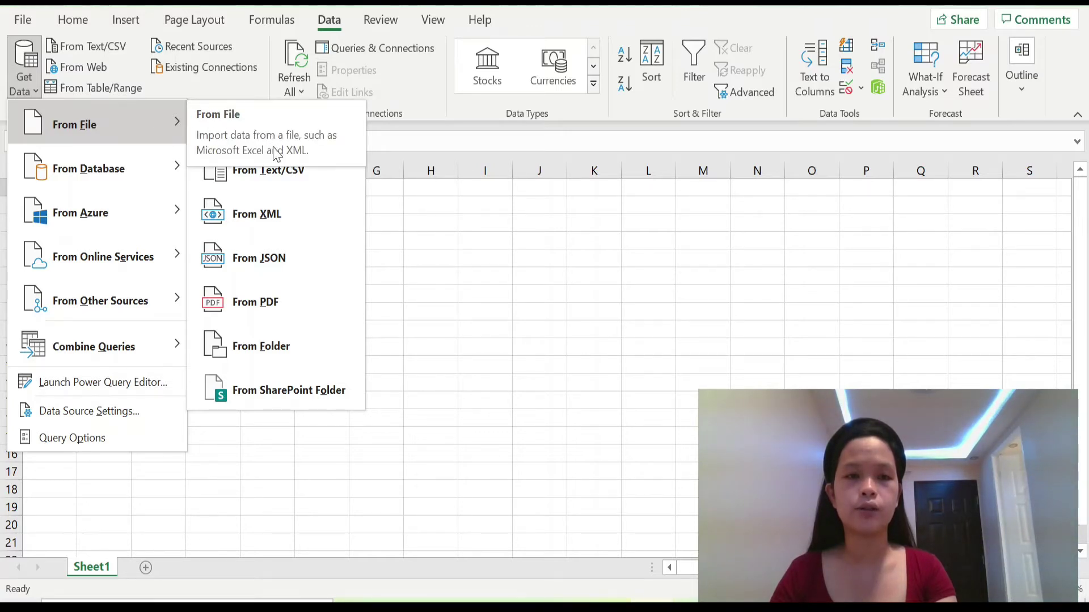
# Step: Import the NAME OF PUPILS PDF from the Desktop using From PDF
pyautogui.click(279, 309)
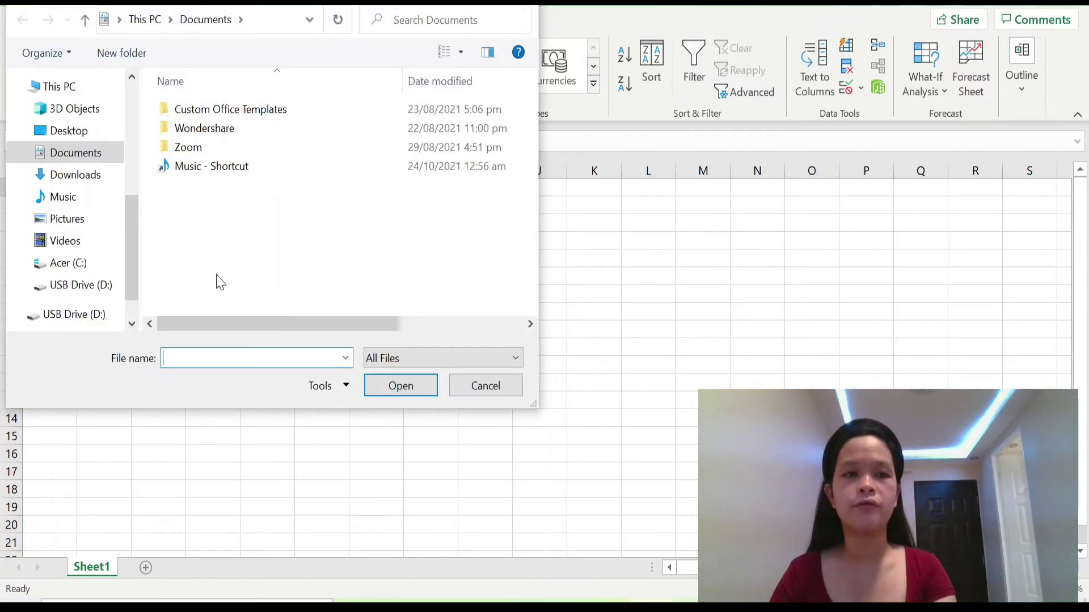
pyautogui.moveTo(127, 225); pyautogui.dragTo(120, 114)
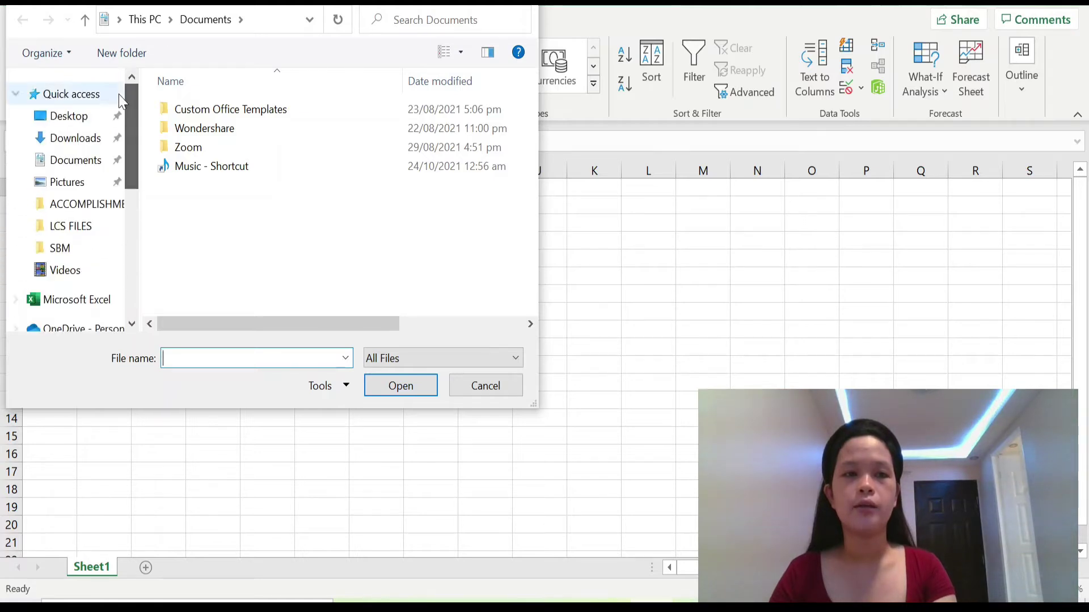
pyautogui.click(95, 124)
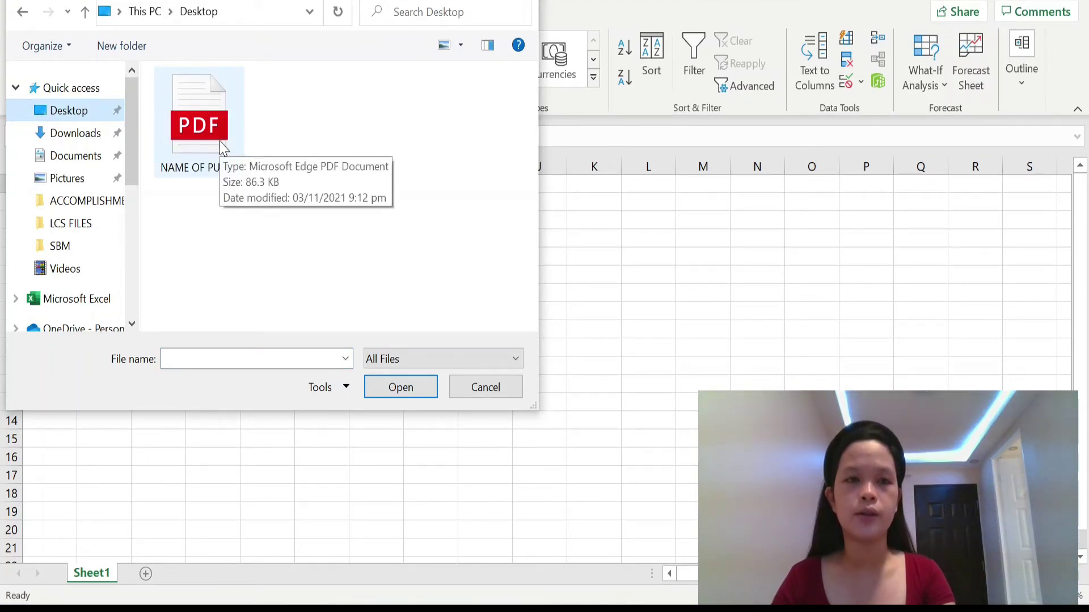
pyautogui.click(223, 148)
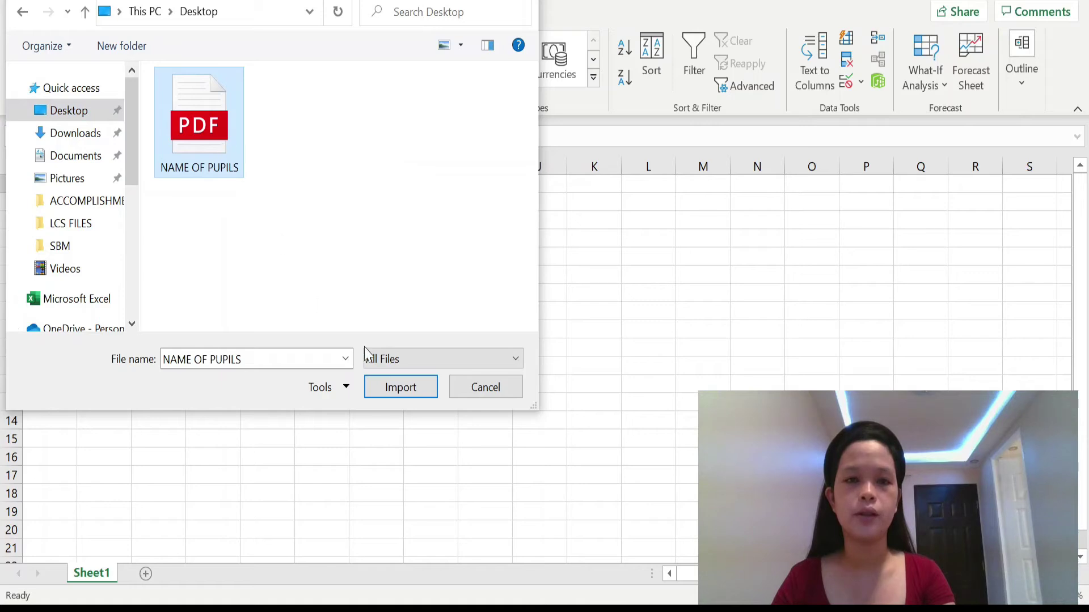
pyautogui.click(407, 391)
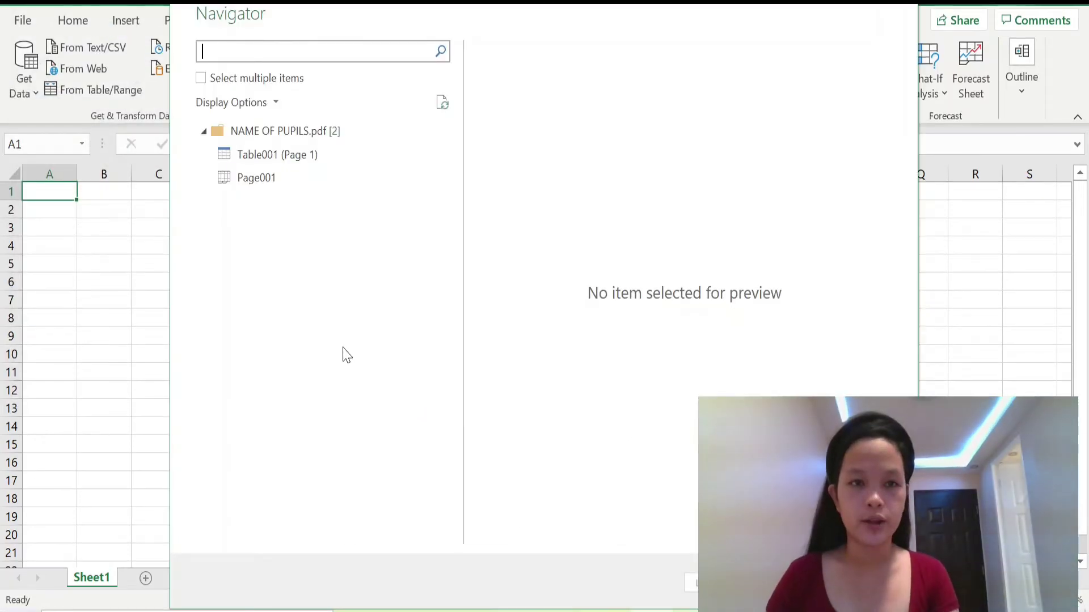
# Step: Preview Table001 (Page 1) and Page001, then load Table001 (Page 1) onto a new sheet
pyautogui.click(306, 164)
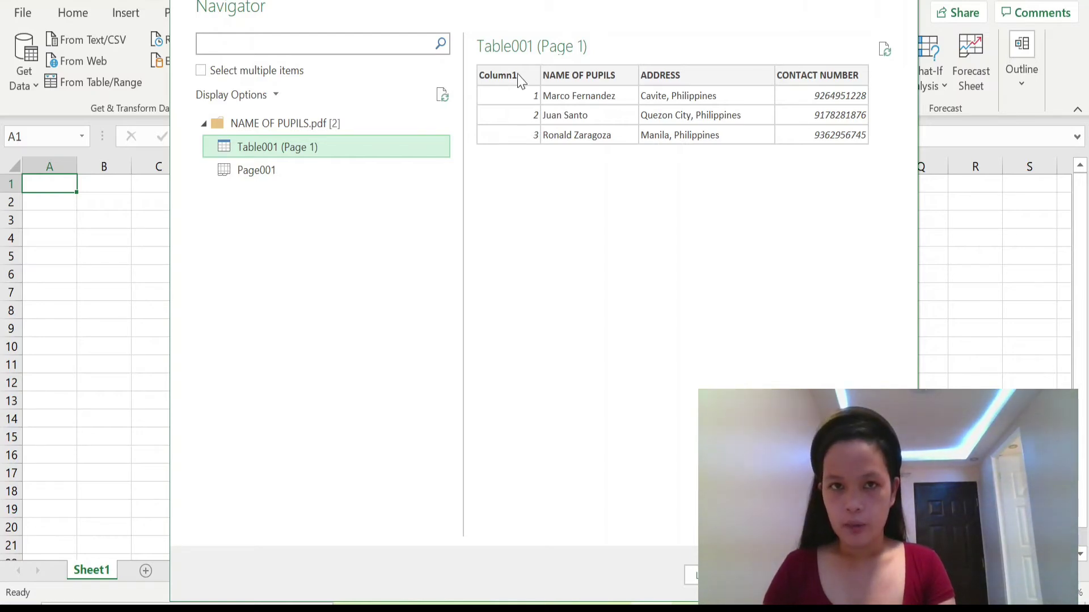
pyautogui.click(296, 173)
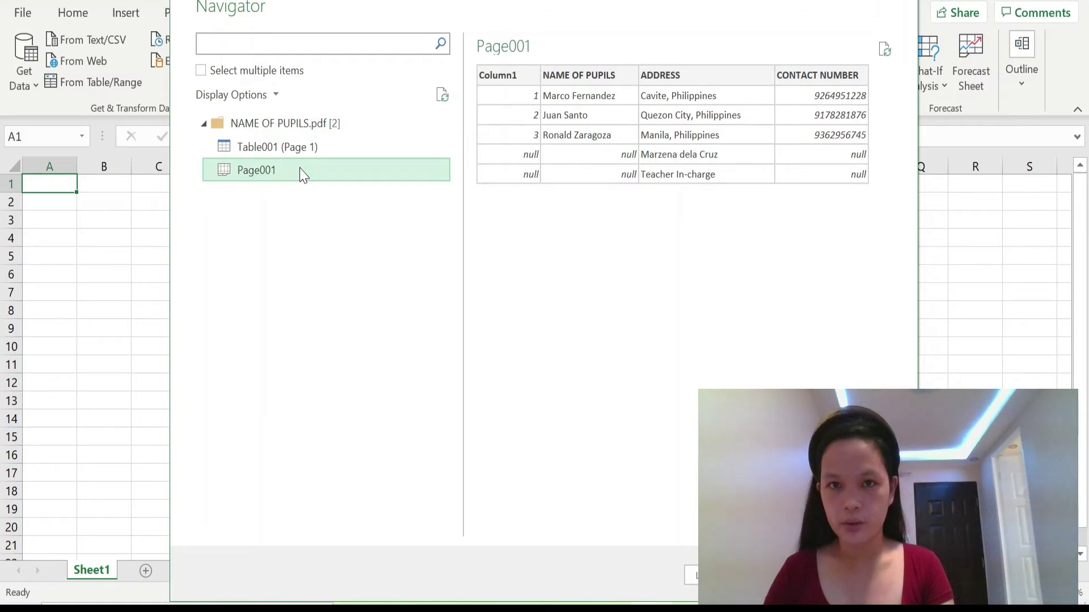
pyautogui.click(263, 149)
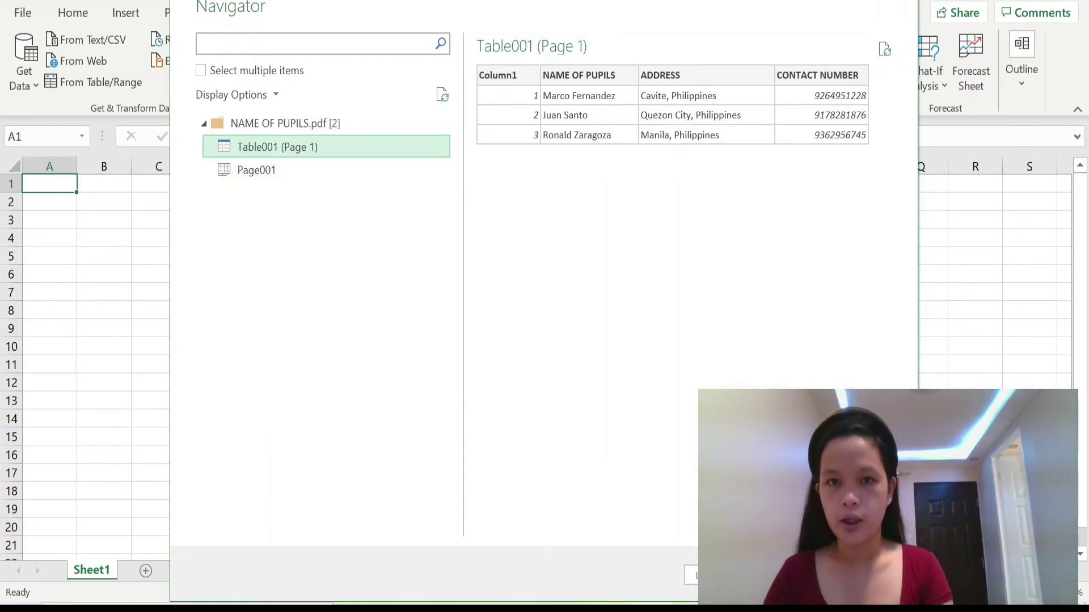
pyautogui.click(712, 575)
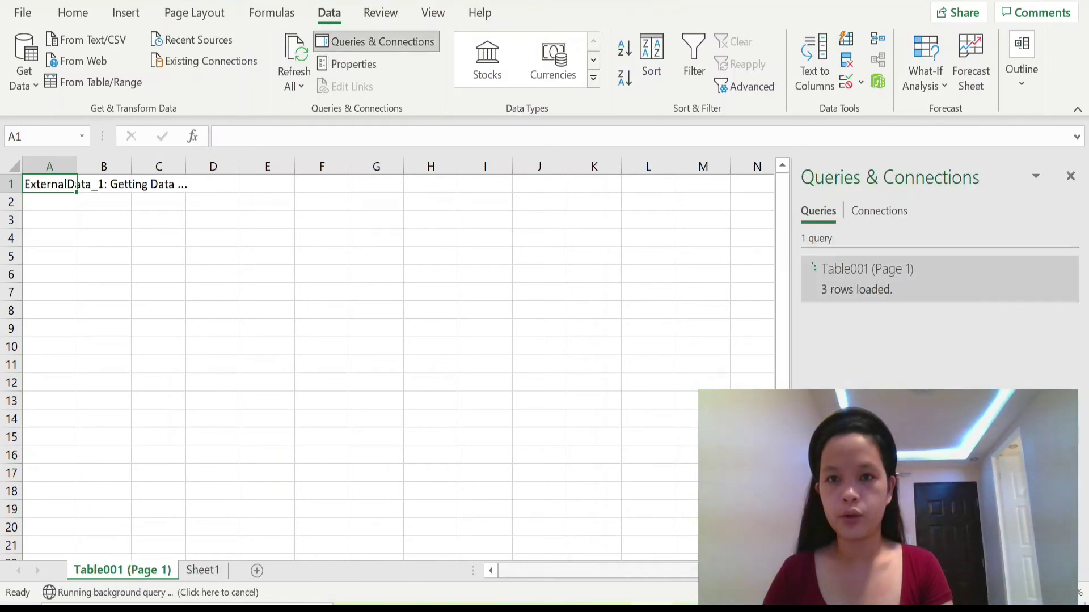
# Step: Close the Queries & Connections pane to reveal the full pupil table
pyautogui.click(1071, 178)
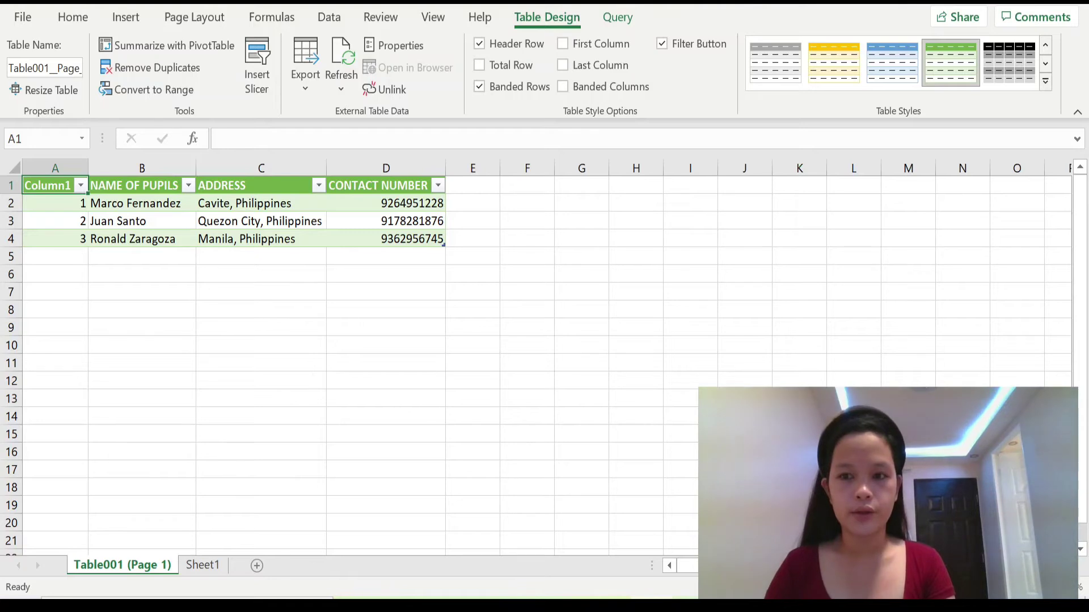
pyautogui.scroll(3, 298, 379)
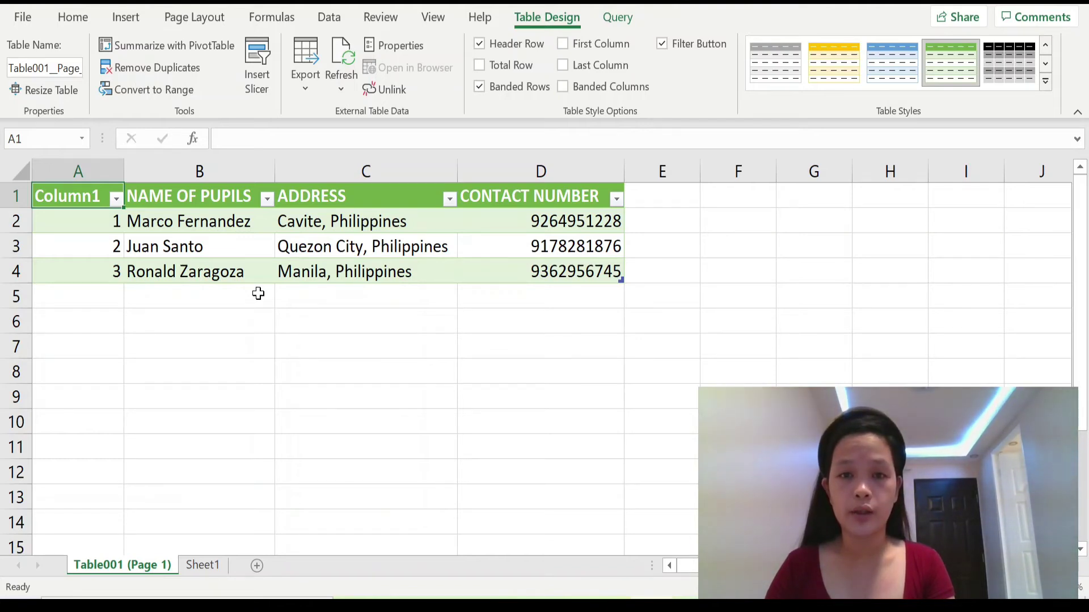
# Step: Fix the wrong digits in D3, D2 and D4 to 9, 3 and 1, then select A1:D4
pyautogui.click(561, 248)
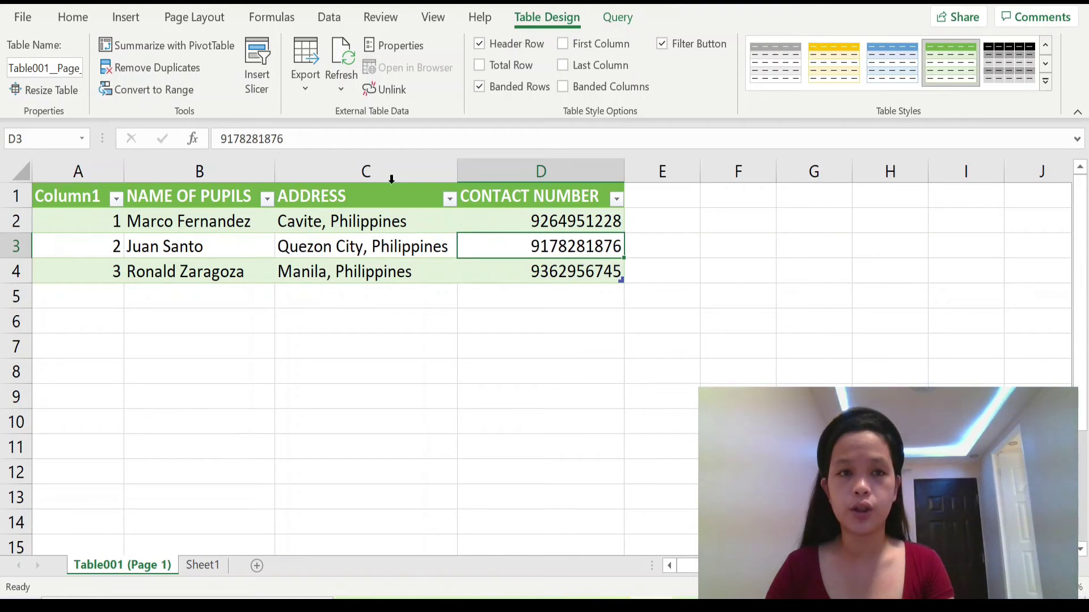
pyautogui.click(298, 139)
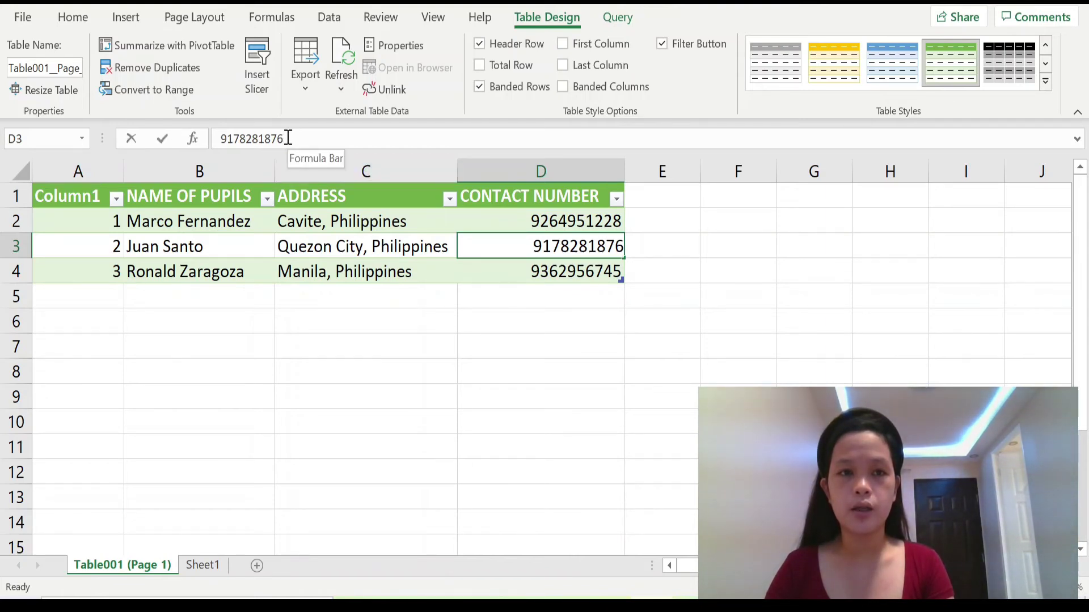
pyautogui.moveTo(280, 139); pyautogui.dragTo(285, 139)
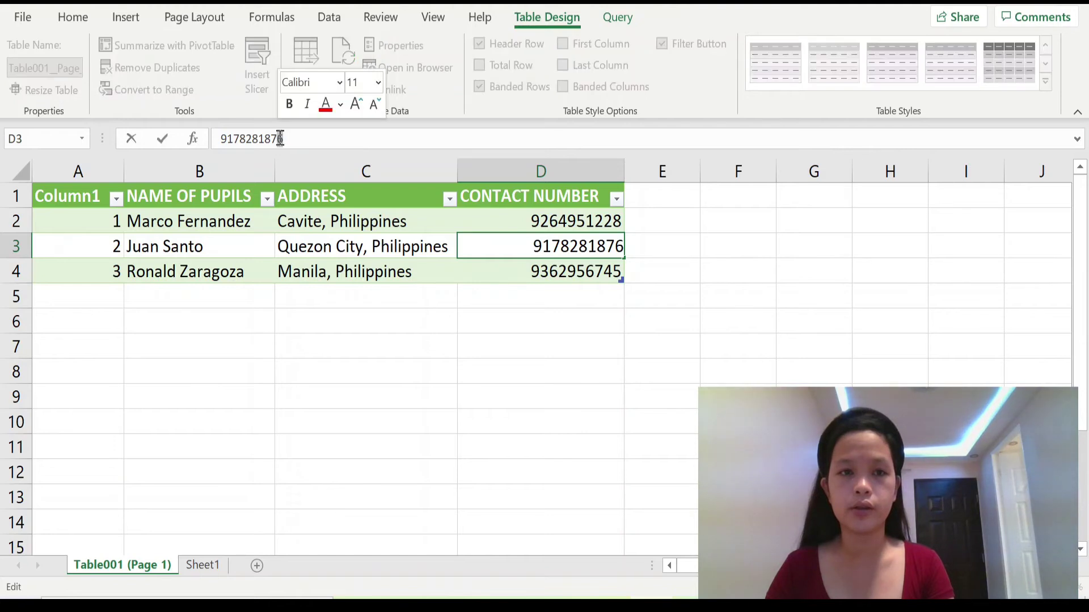
pyautogui.write('9')
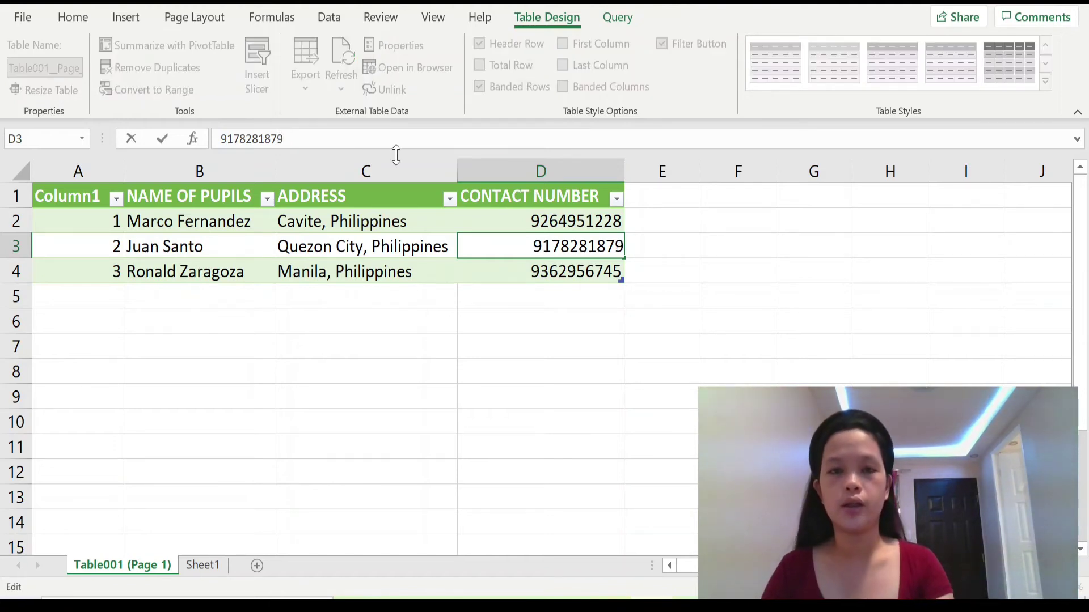
pyautogui.click(553, 223)
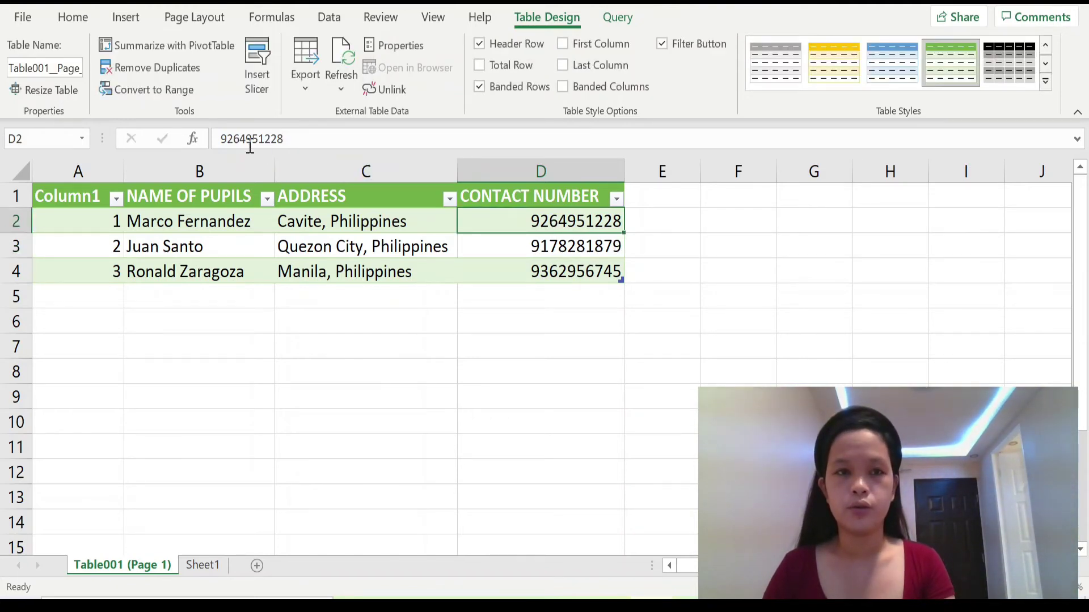
pyautogui.moveTo(246, 138); pyautogui.dragTo(240, 138)
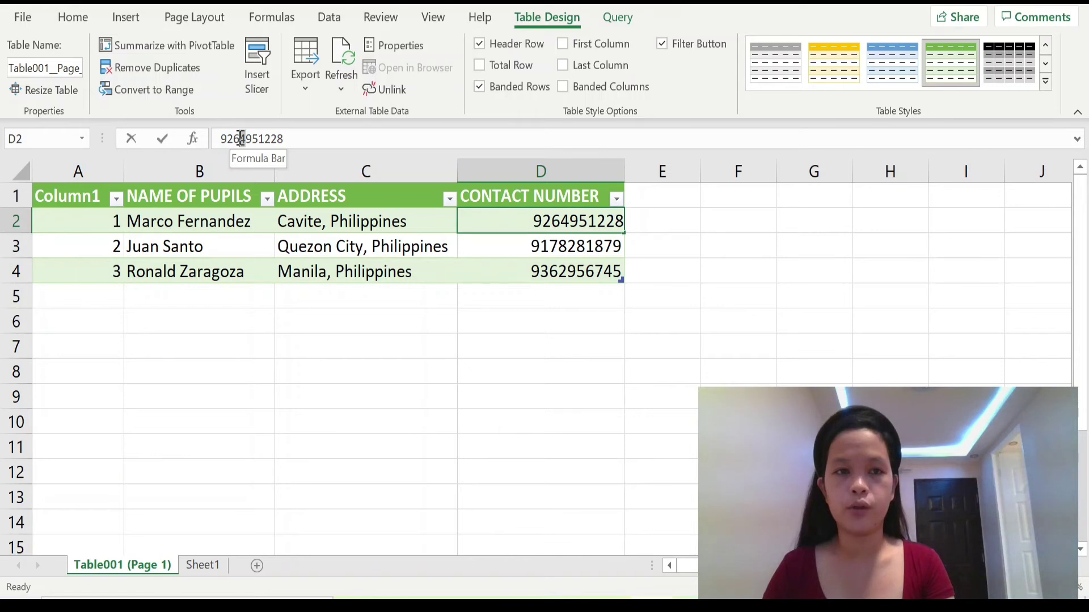
pyautogui.write('3')
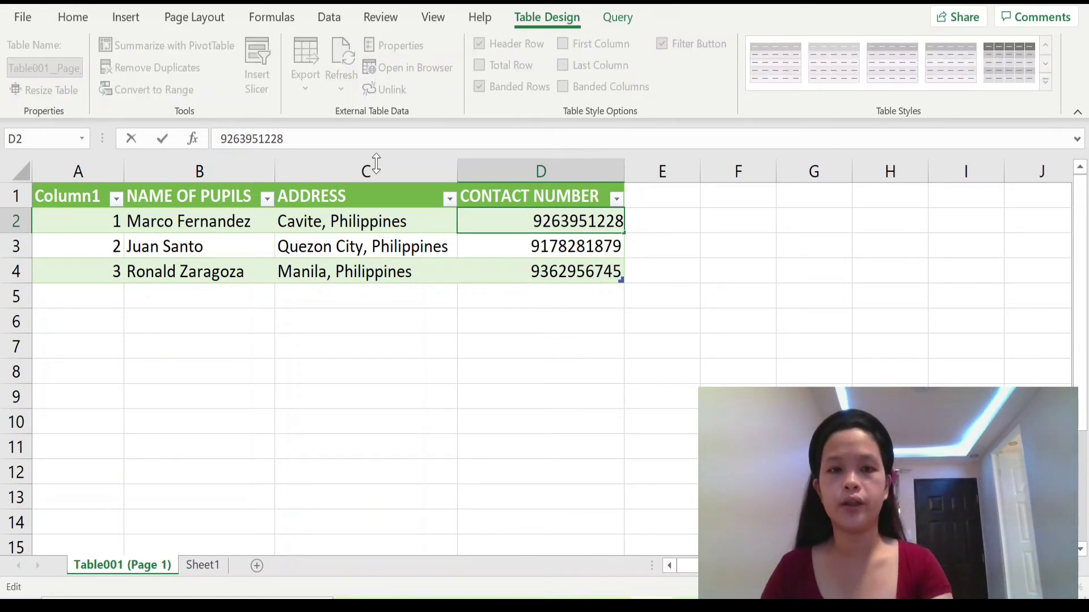
pyautogui.click(577, 273)
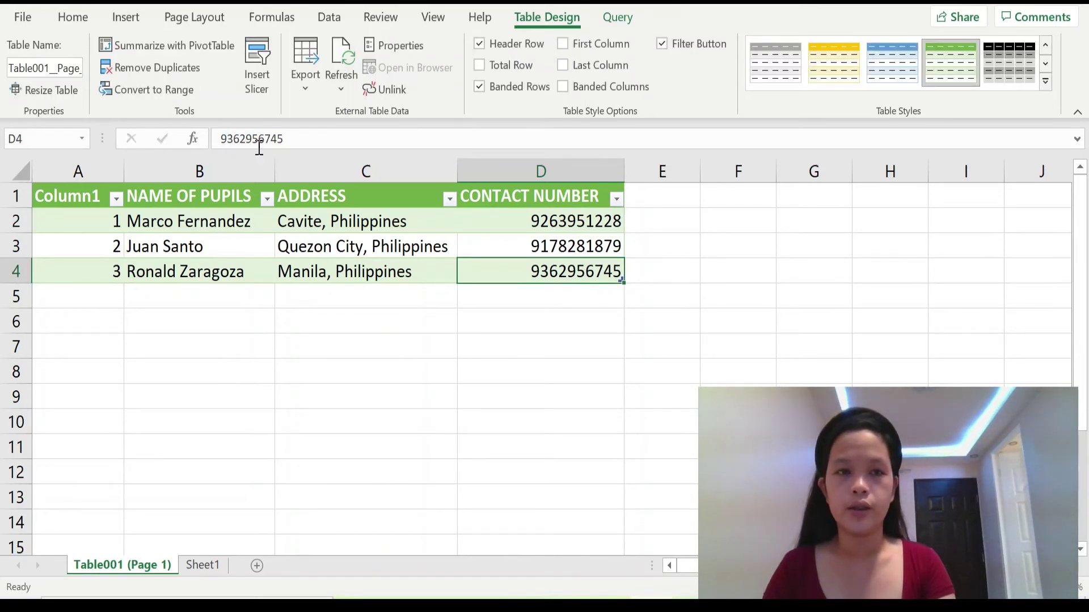
pyautogui.moveTo(259, 138); pyautogui.dragTo(255, 138)
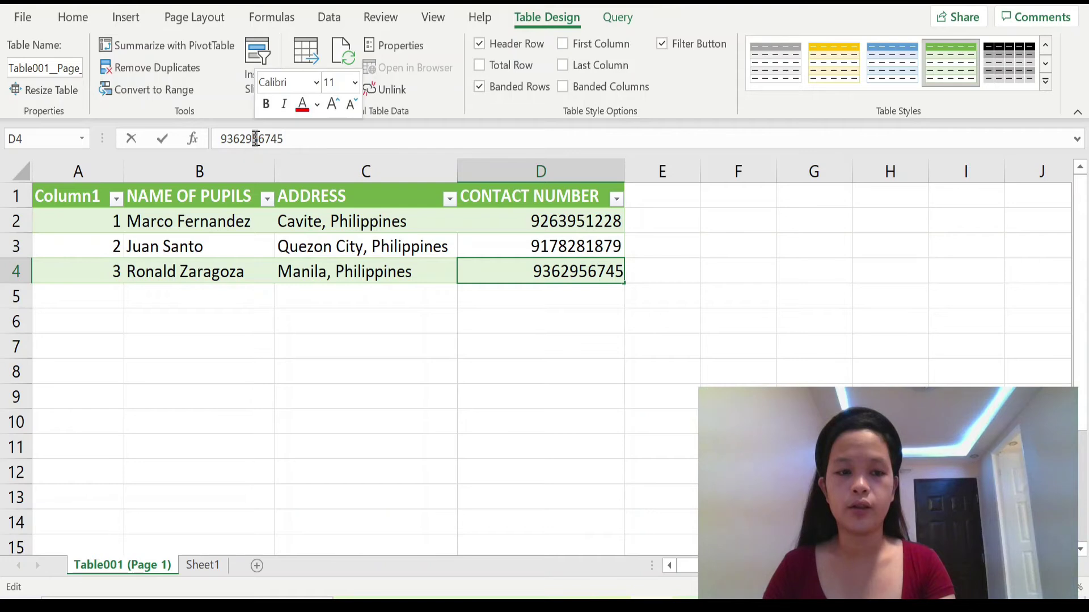
pyautogui.write('1')
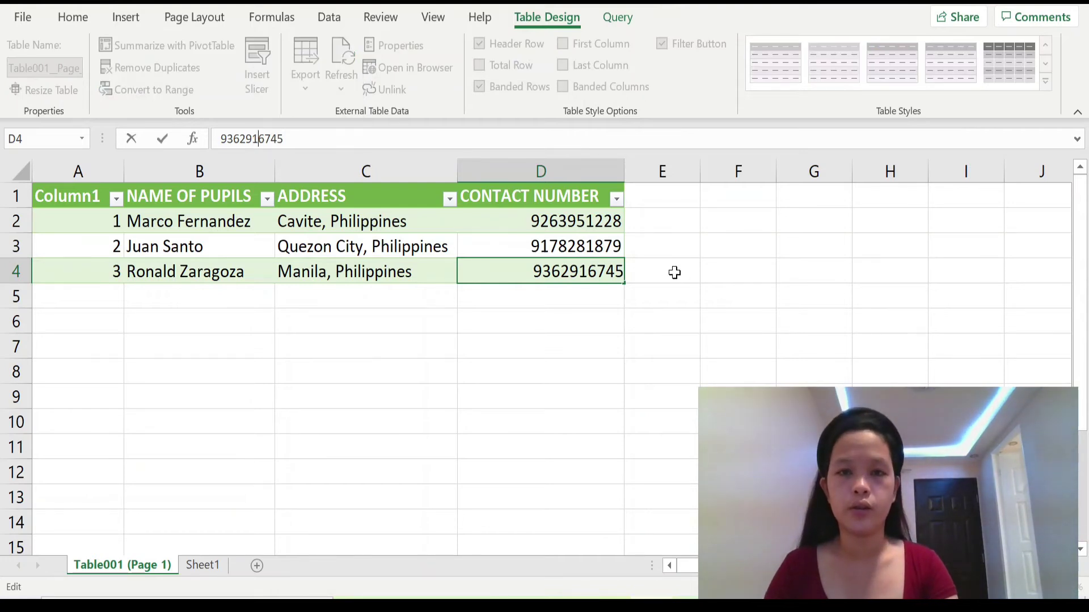
pyautogui.click(674, 272)
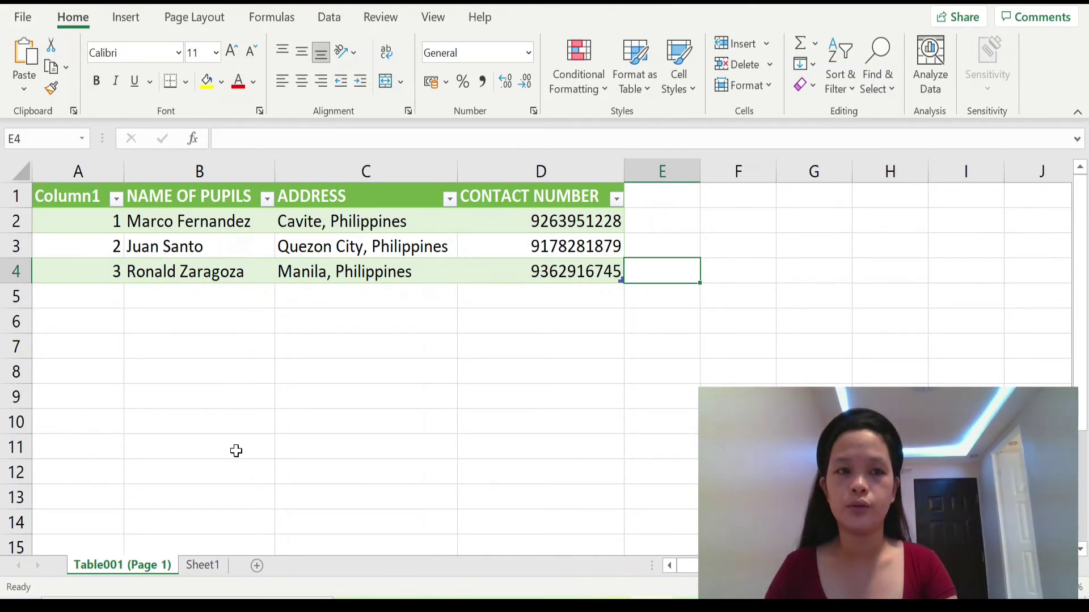
pyautogui.moveTo(56, 196); pyautogui.dragTo(587, 274)
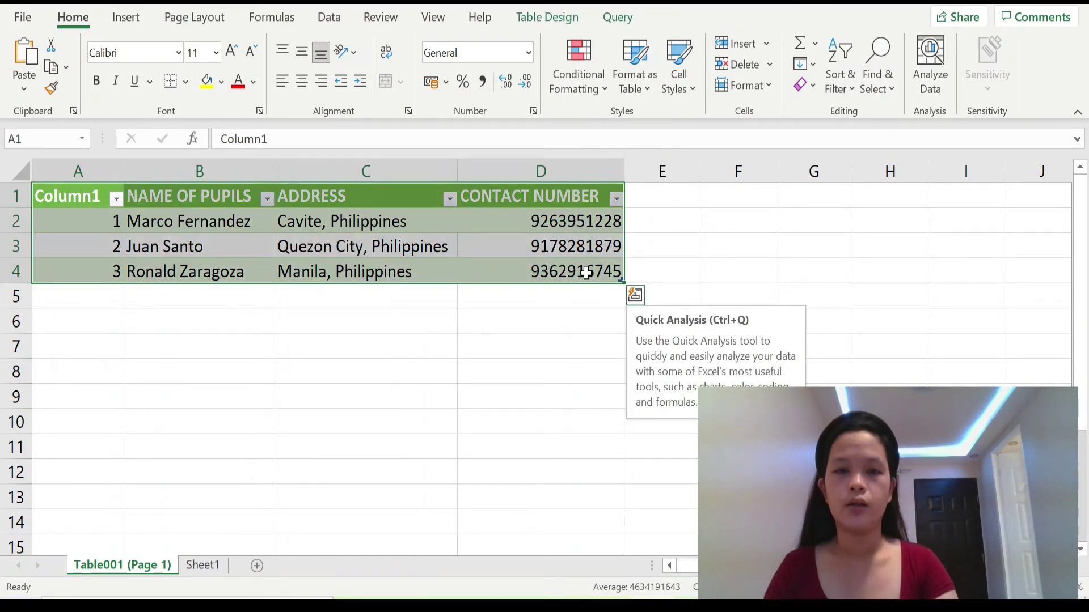
# Step: Copy the selected pupil table A1:D4 and bring up Windows search
pyautogui.rightClick(585, 273)
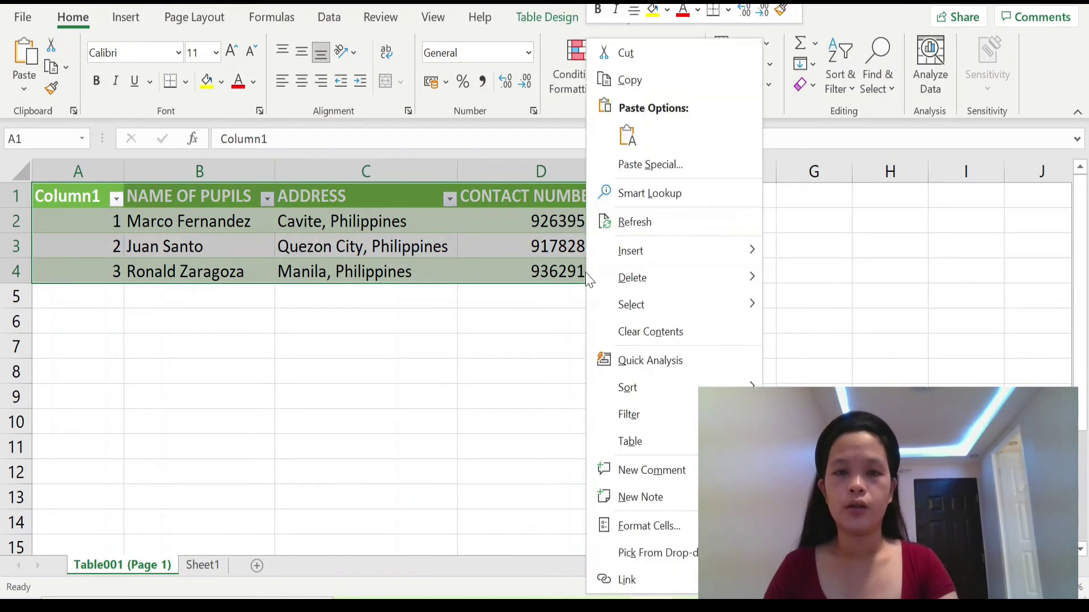
pyautogui.click(644, 81)
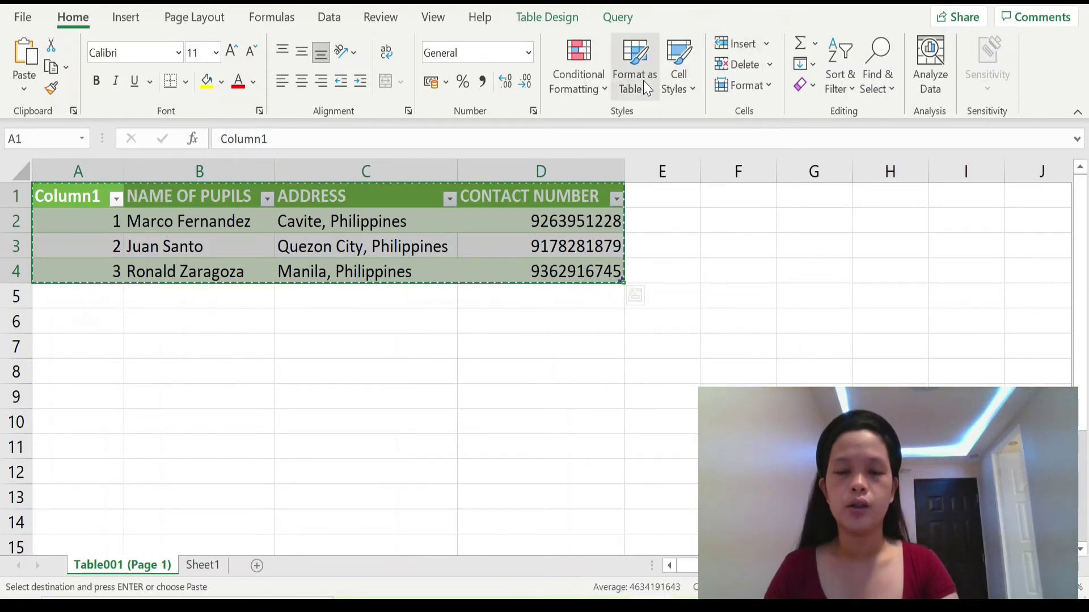
pyautogui.press('super+s')
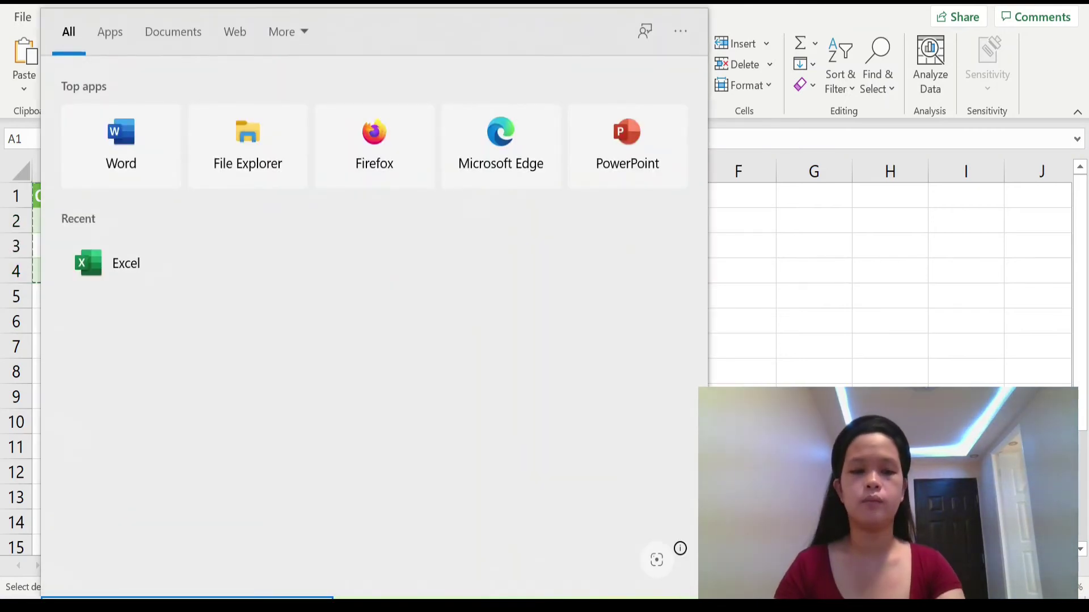
# Step: Launch Word from search and start a new blank document
pyautogui.write('word')
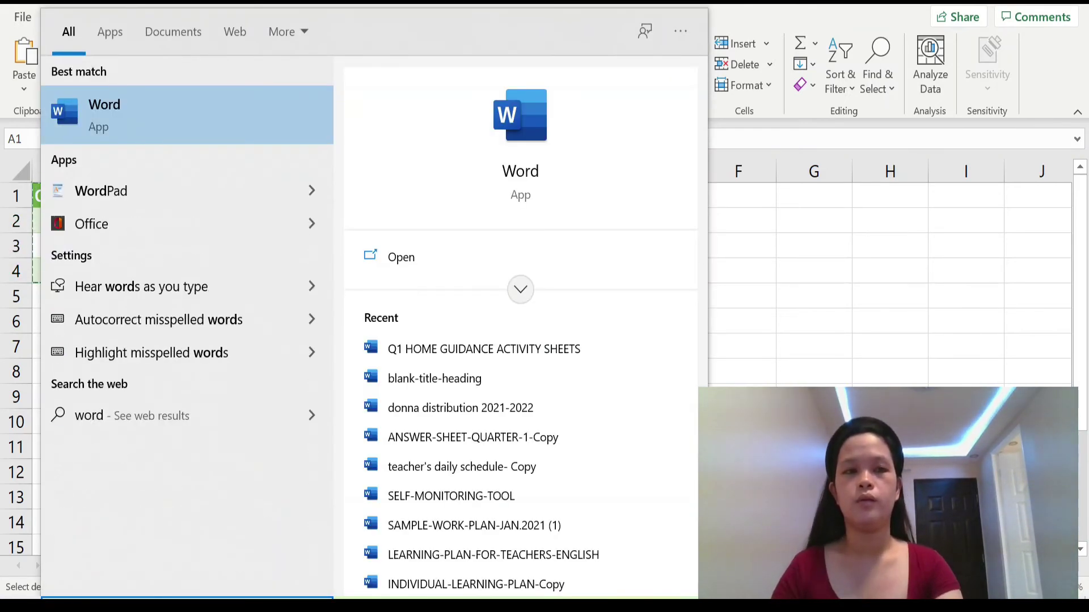
pyautogui.click(520, 178)
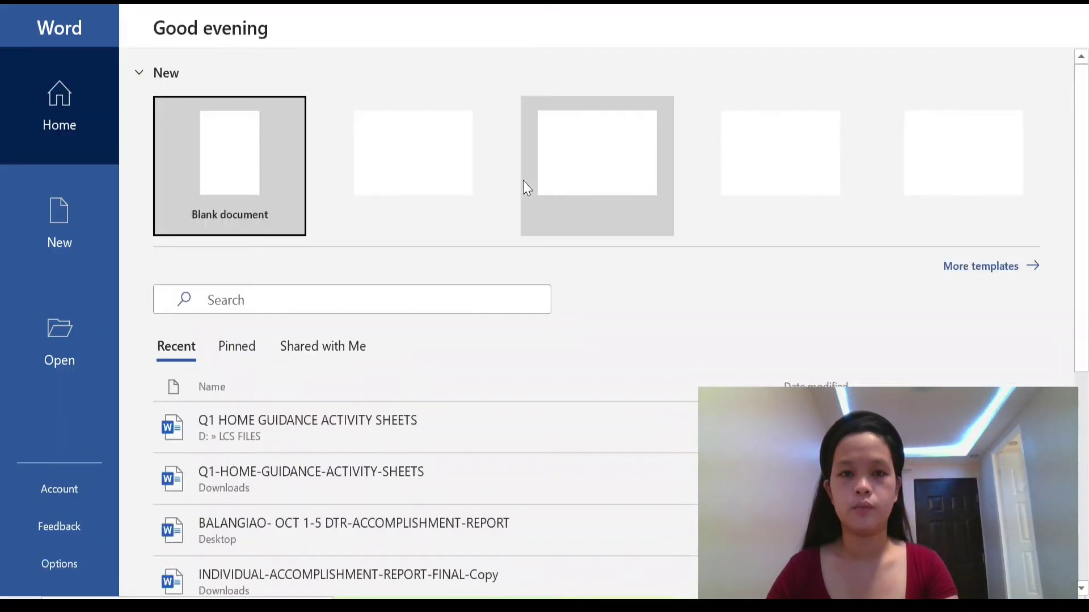
pyautogui.click(204, 178)
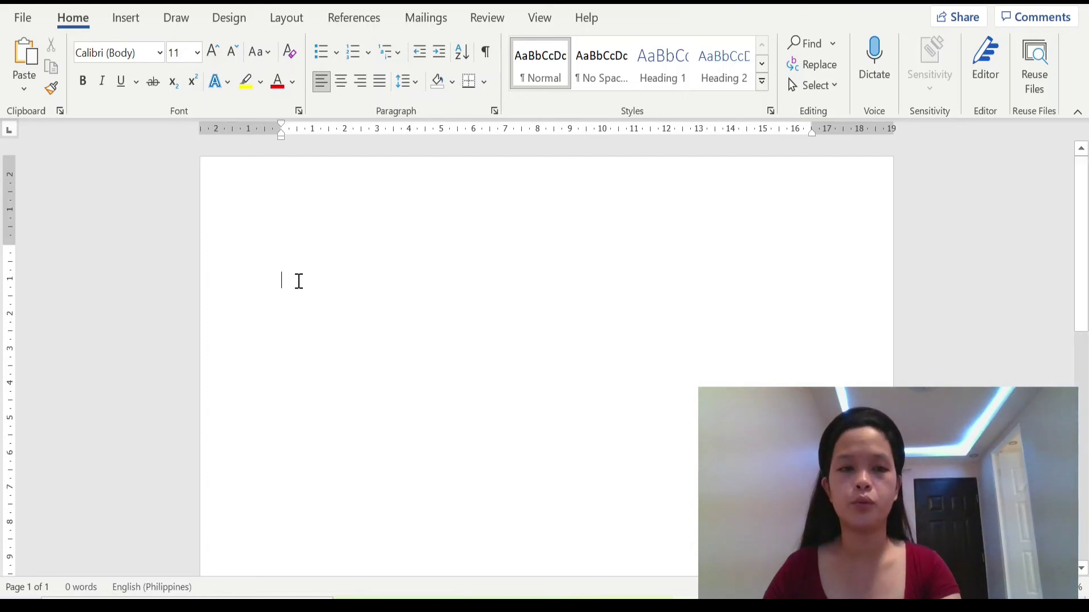
# Step: Paste the copied pupil table and widen it so each row fits on one line
pyautogui.rightClick(291, 282)
pyautogui.click(312, 263)
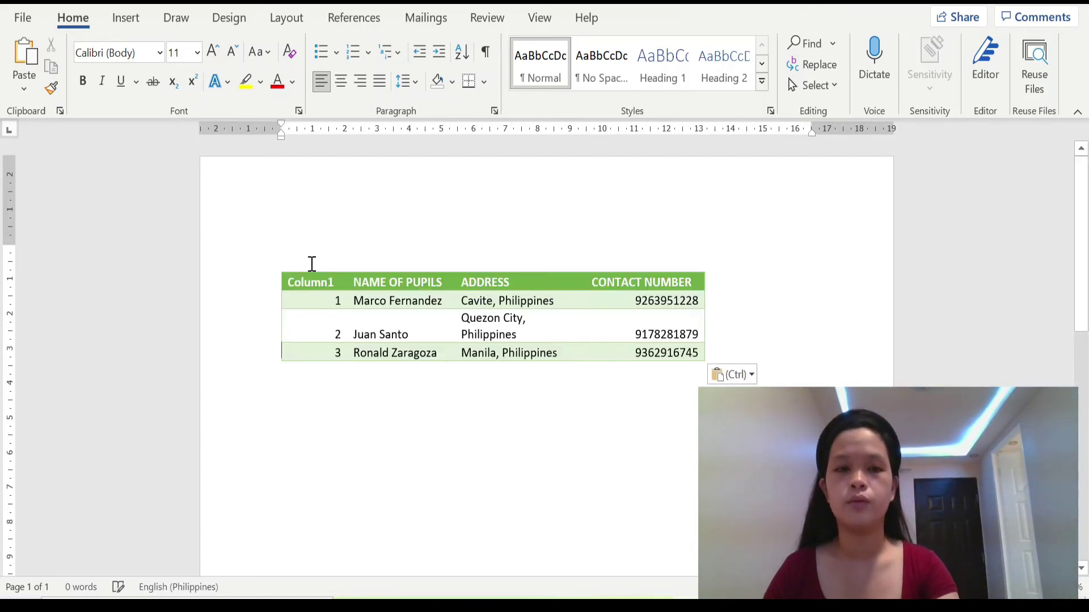
pyautogui.moveTo(710, 368); pyautogui.dragTo(824, 376)
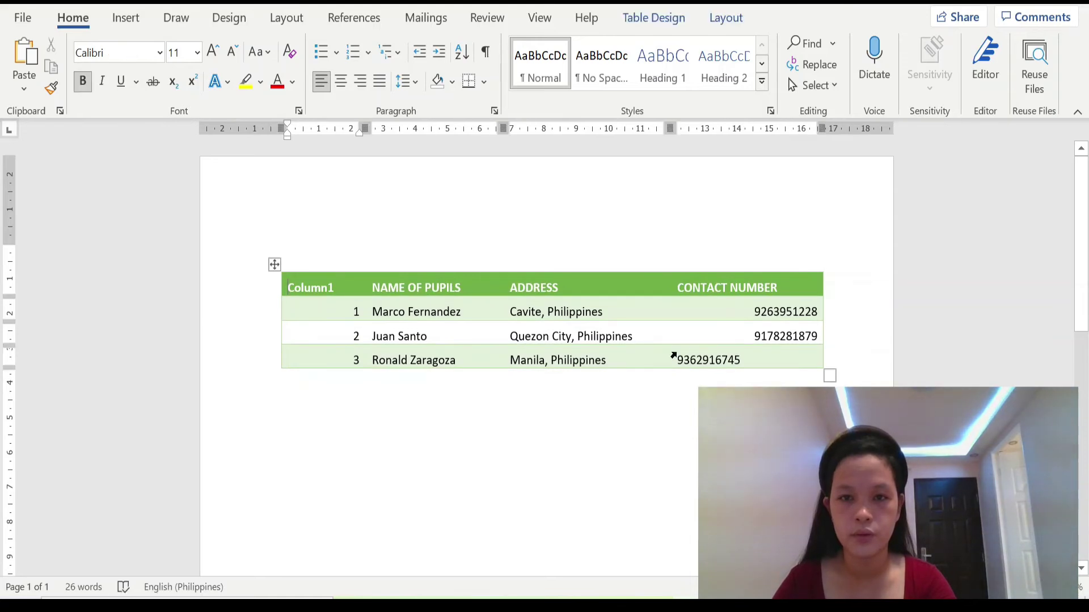
pyautogui.click(675, 358)
# Step: Centre the text in every cell of the pupil table
pyautogui.click(729, 360)
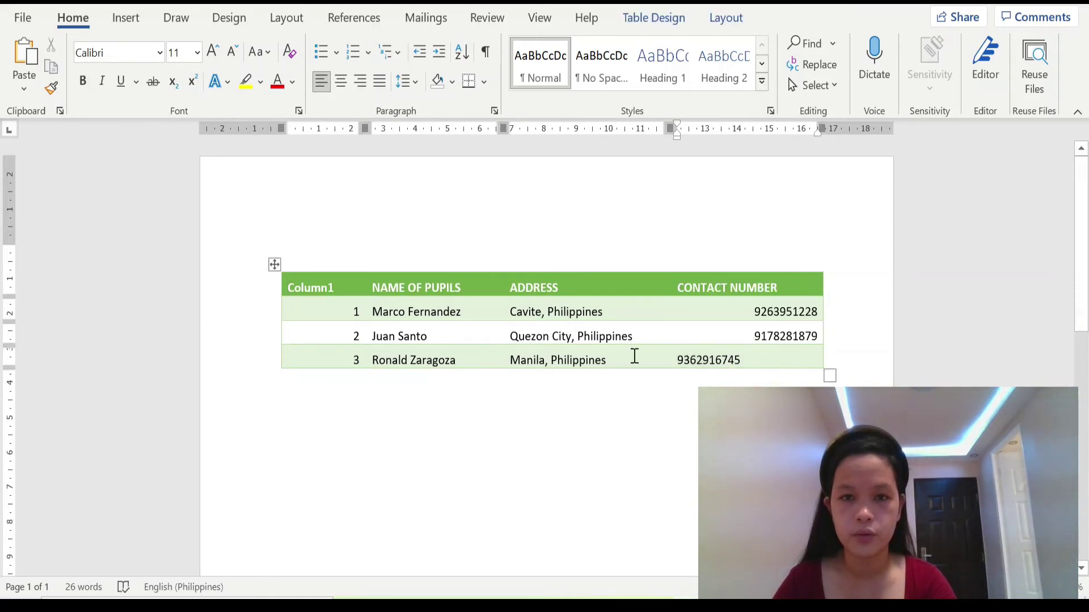
pyautogui.moveTo(635, 356); pyautogui.dragTo(351, 289)
pyautogui.hotkey('ctrl', 'e')
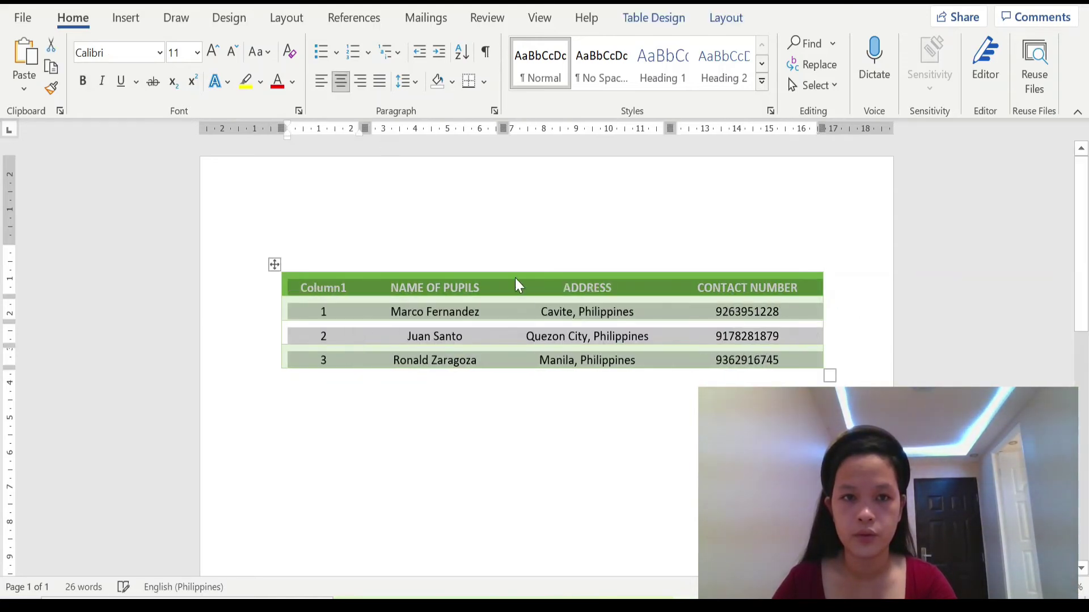
pyautogui.click(562, 428)
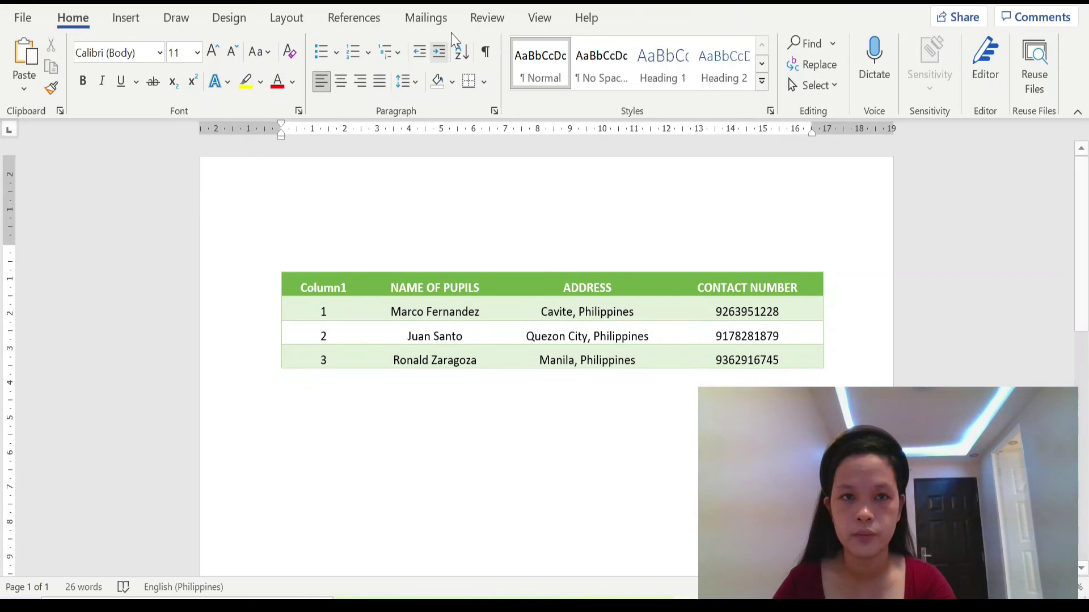
pyautogui.click(544, 293)
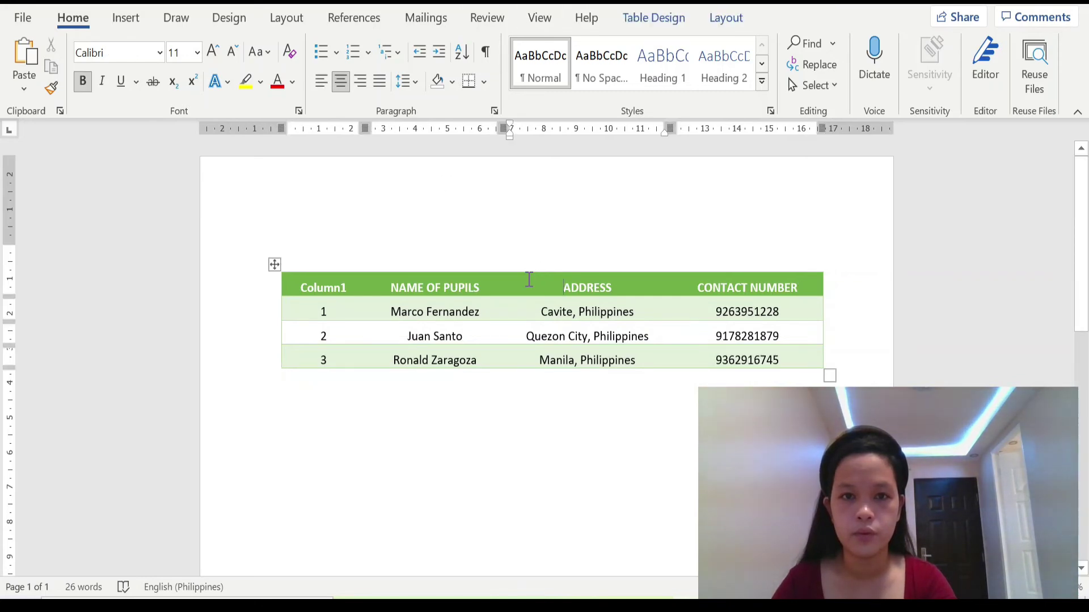
# Step: Apply the yellow grid table style and centre the empty line below the table
pyautogui.click(638, 18)
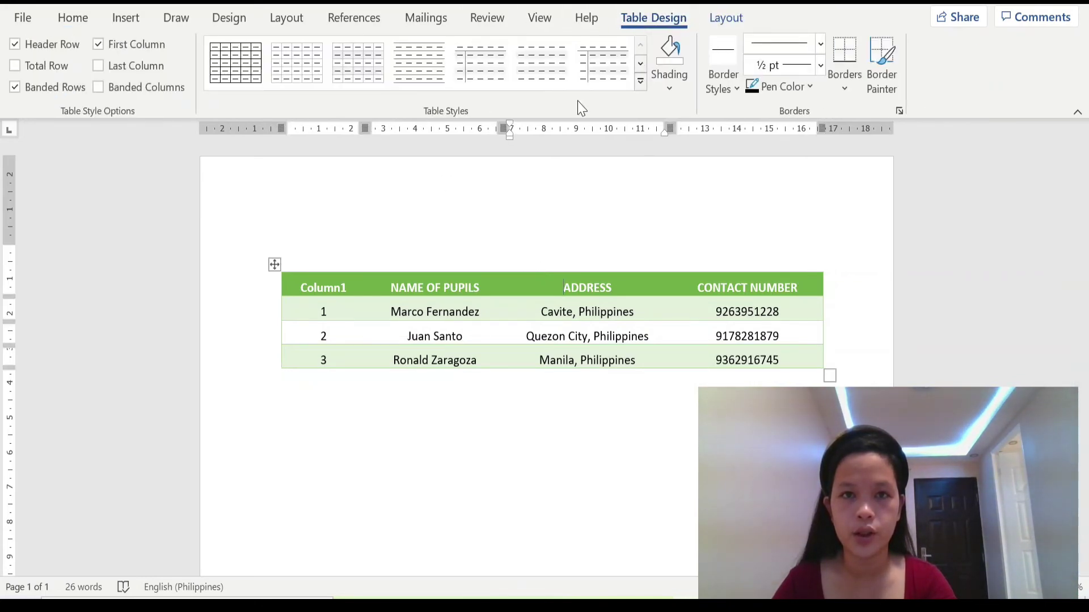
pyautogui.click(640, 81)
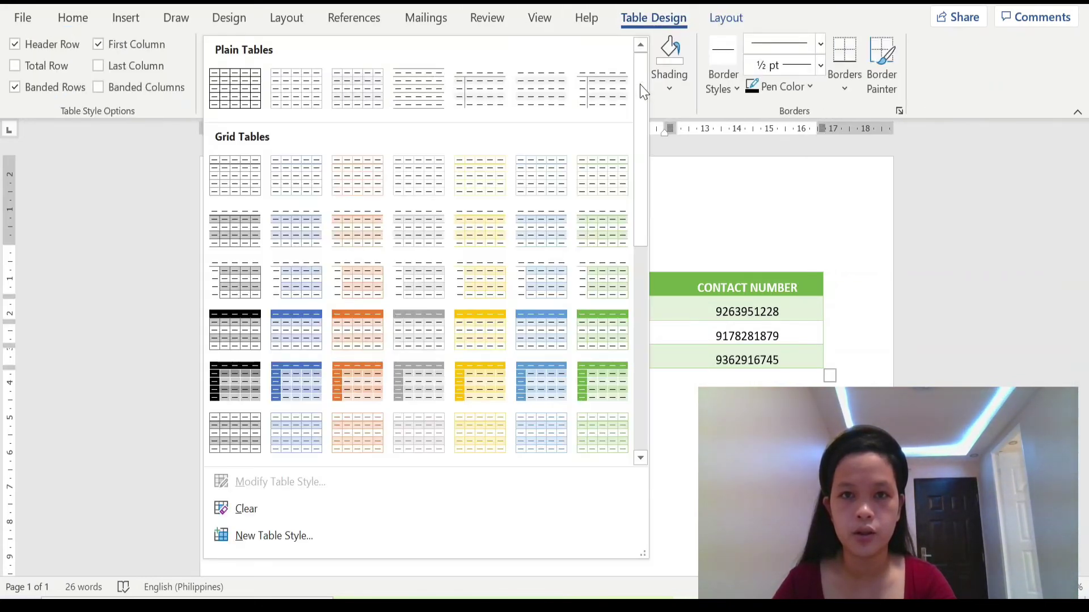
pyautogui.click(481, 391)
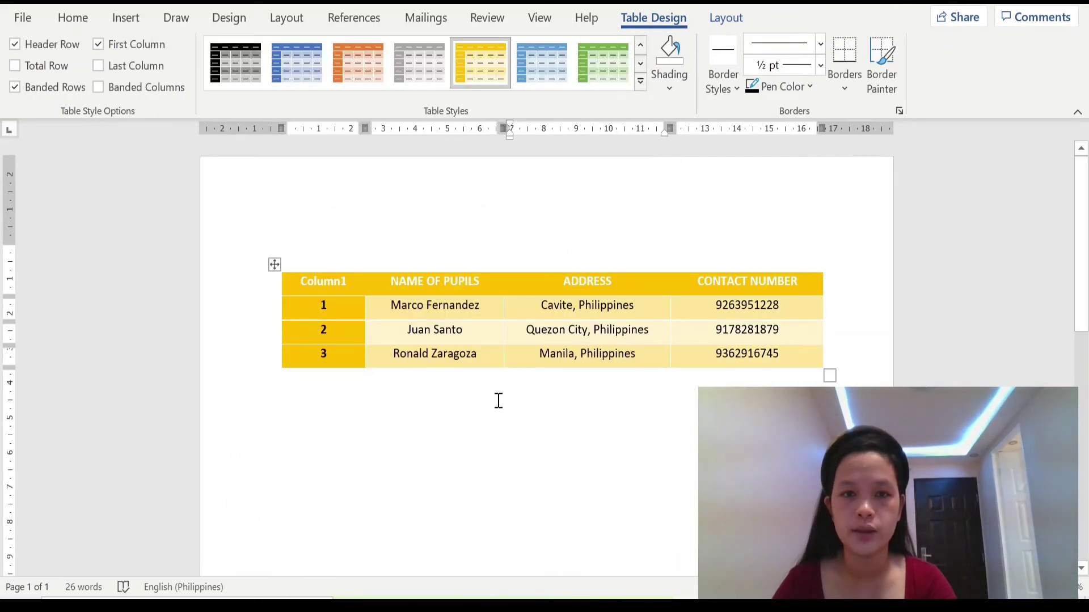
pyautogui.click(554, 400)
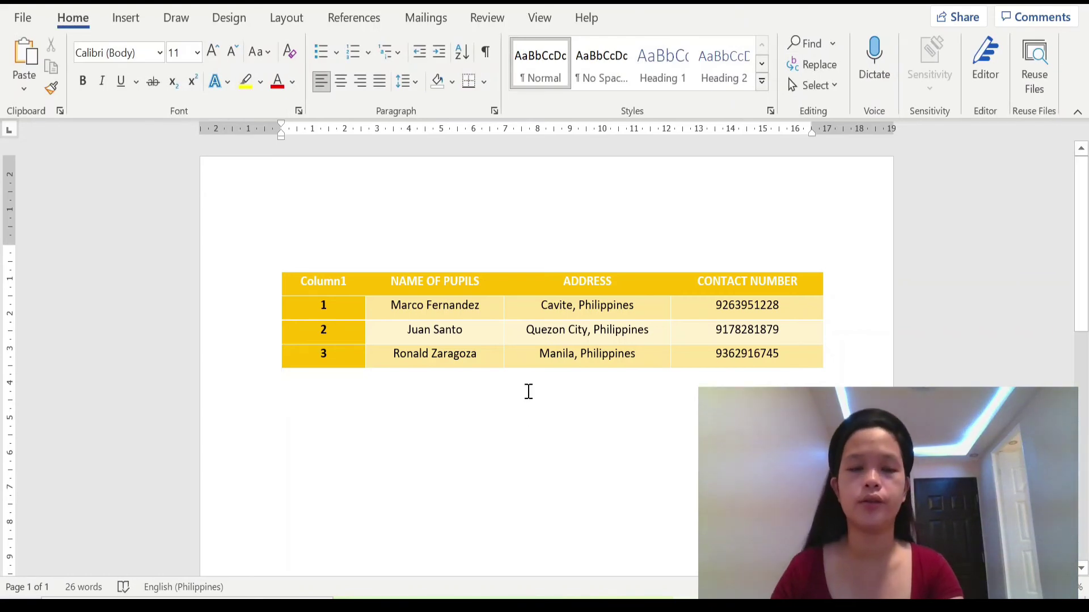
pyautogui.click(341, 85)
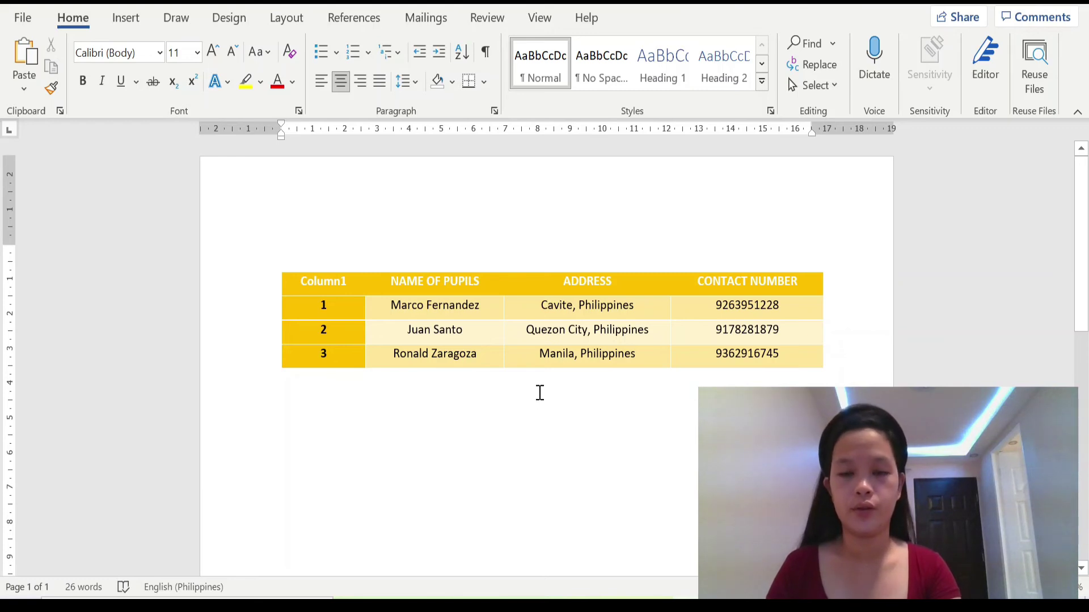
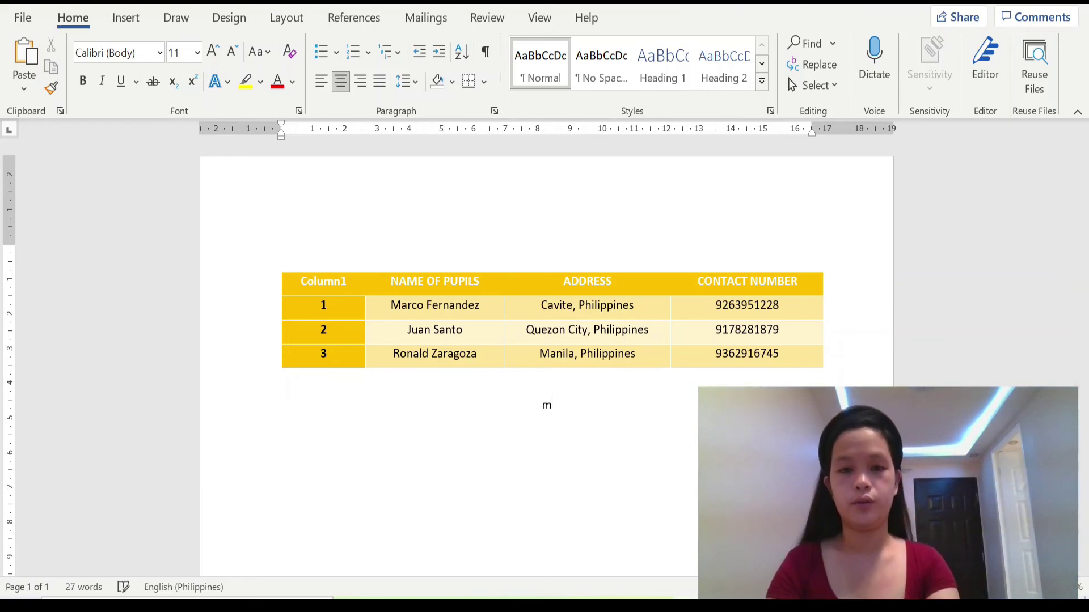
# Step: Type the teacher's full name, centred below the table, correcting typos along the way
pyautogui.press('capslock')
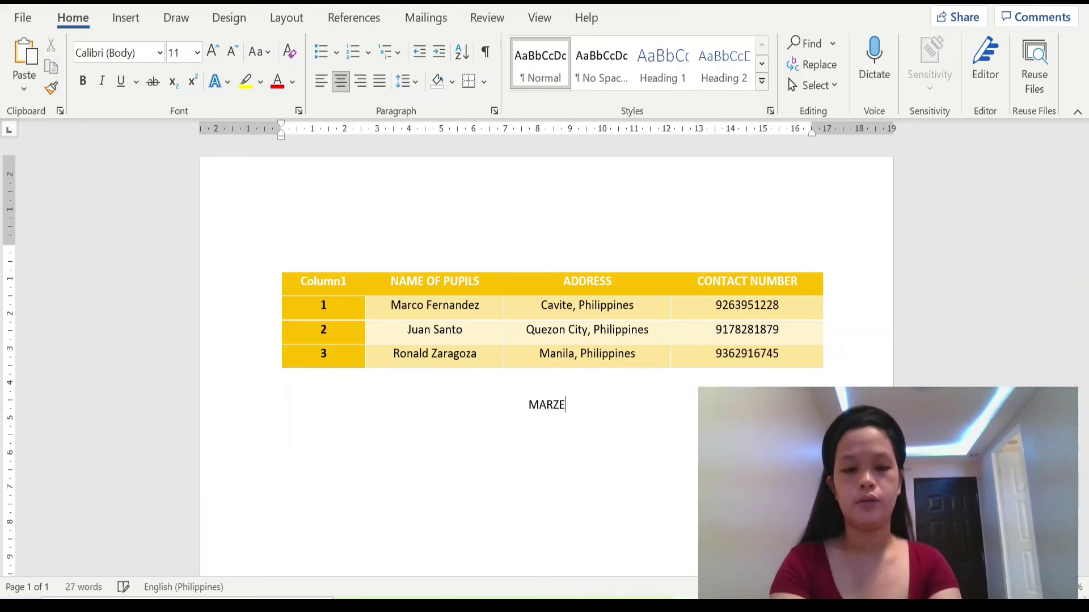
pyautogui.press('BackSpace')
pyautogui.press('BackSpace')
pyautogui.press('BackSpace')
pyautogui.press('capslock')
pyautogui.press('capslock')
pyautogui.press('BackSpace')
pyautogui.press('BackSpace')
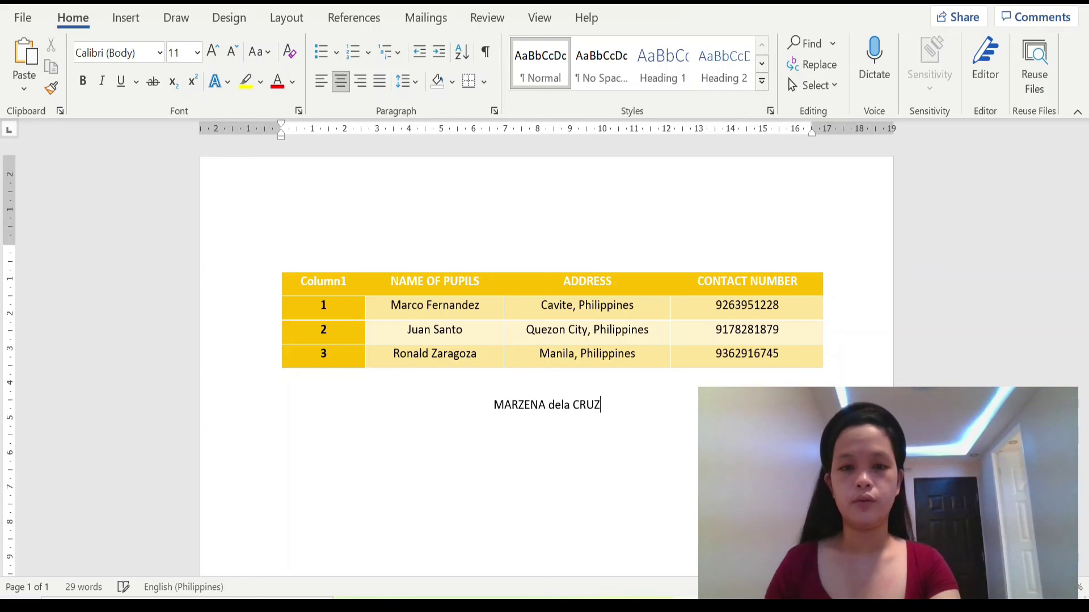
# Step: Add 'Teacher In-charge' on a new line beneath the teacher's name
pyautogui.press('Return')
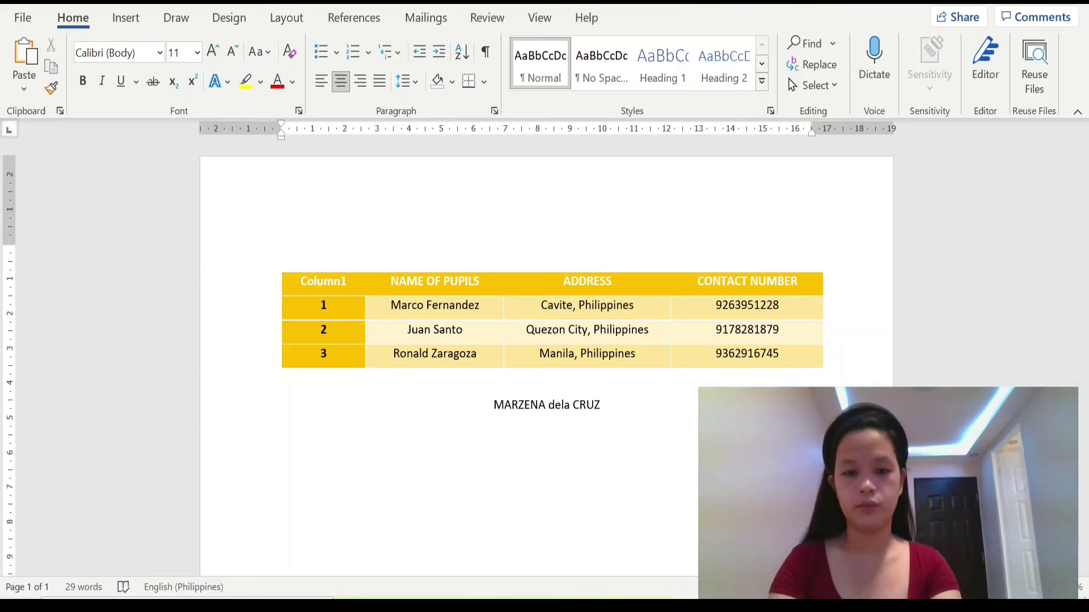
pyautogui.press('capslock')
pyautogui.write('Teacher In')
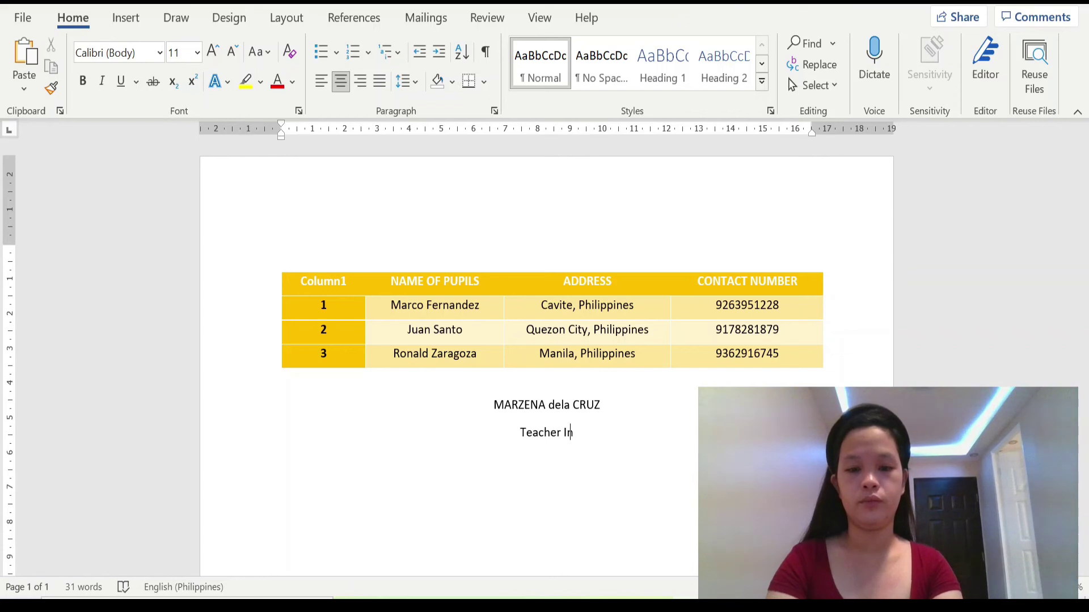
pyautogui.write('-charge')
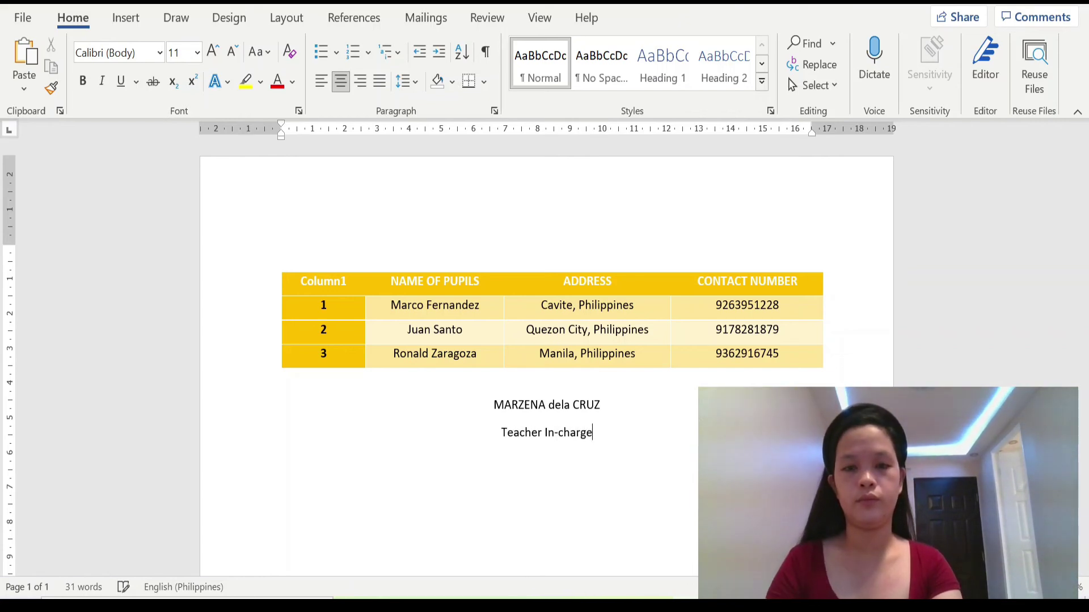
# Step: Bring up the Save As dialog through File > Save As > Browse
pyautogui.click(12, 20)
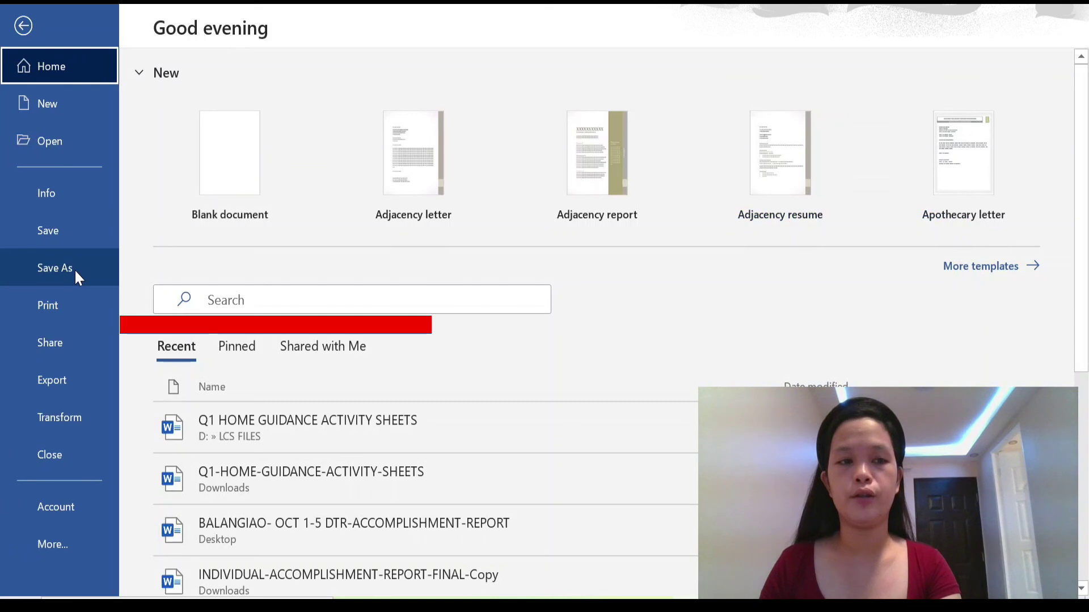
pyautogui.click(73, 268)
pyautogui.click(229, 392)
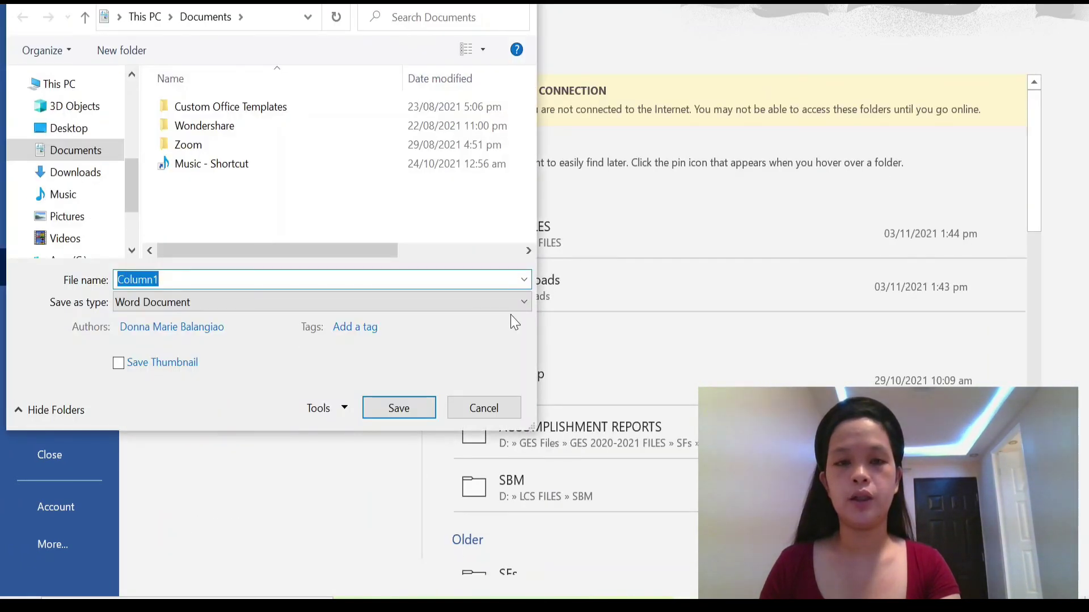
# Step: Choose PDF as the file format and Desktop as the save location
pyautogui.click(524, 303)
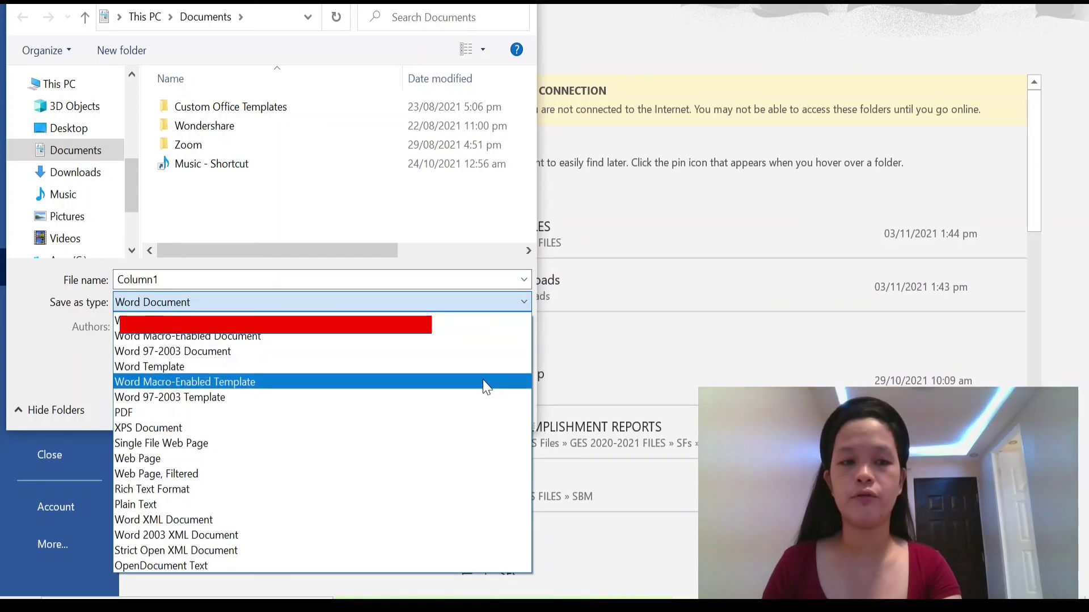
pyautogui.click(476, 418)
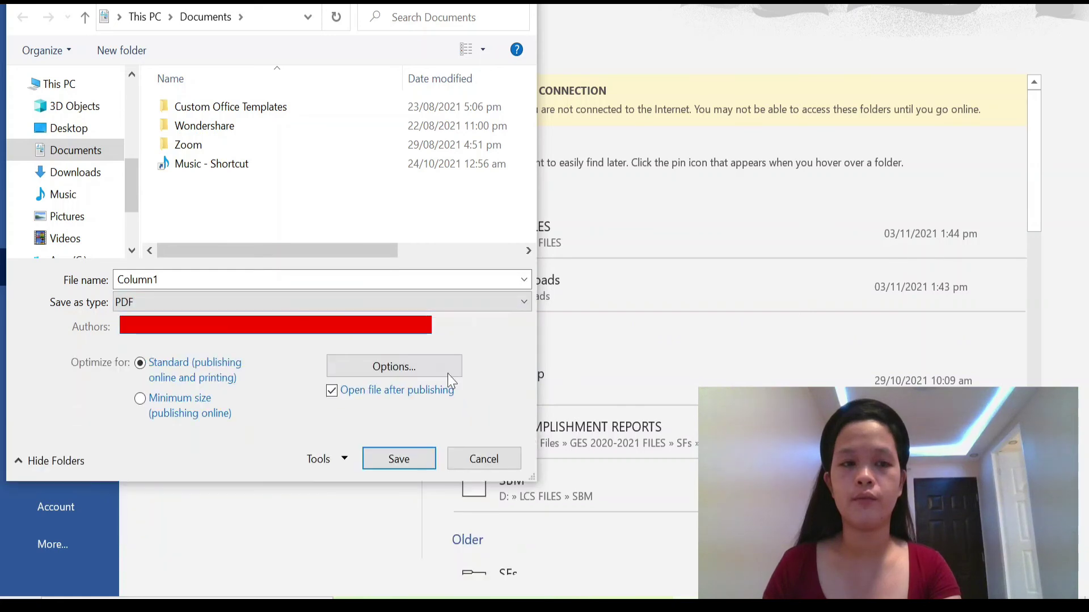
pyautogui.click(95, 132)
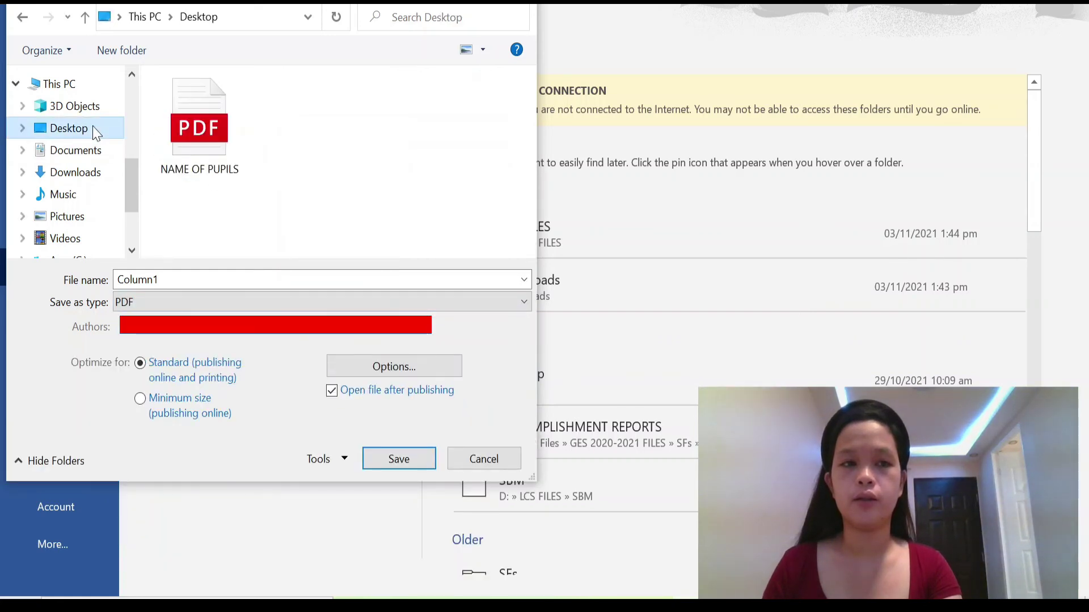
# Step: Name the file 'NAME OF PUPILS 01' and save it as a PDF
pyautogui.doubleClick(173, 279)
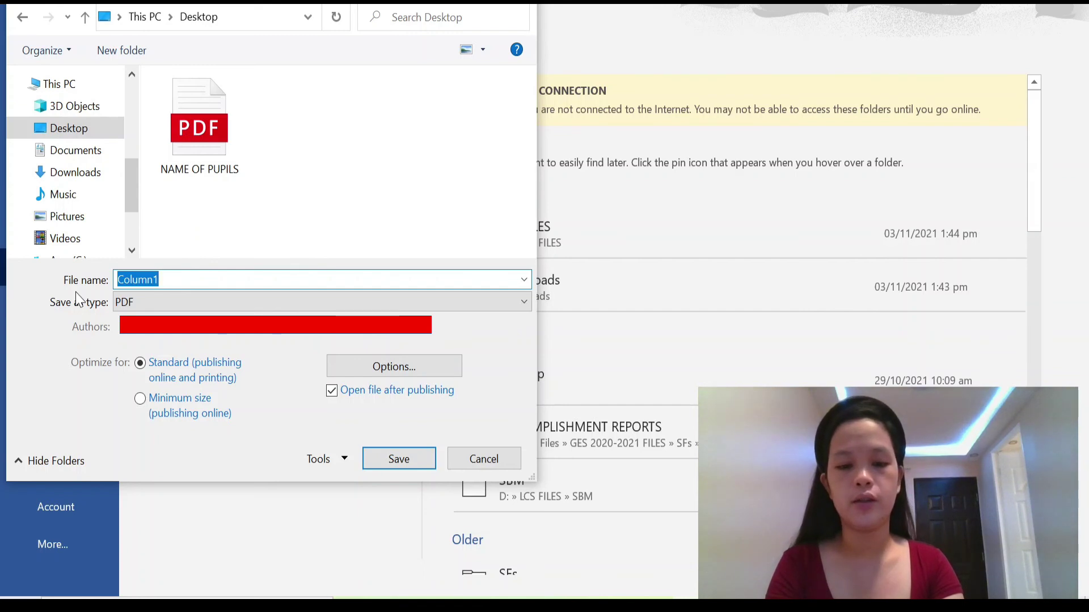
pyautogui.write('name')
pyautogui.press('BackSpace')
pyautogui.press('BackSpace')
pyautogui.press('BackSpace')
pyautogui.press('BackSpace')
pyautogui.press('BackSpace')
pyautogui.press('capslock')
pyautogui.write('NAME OF PUP')
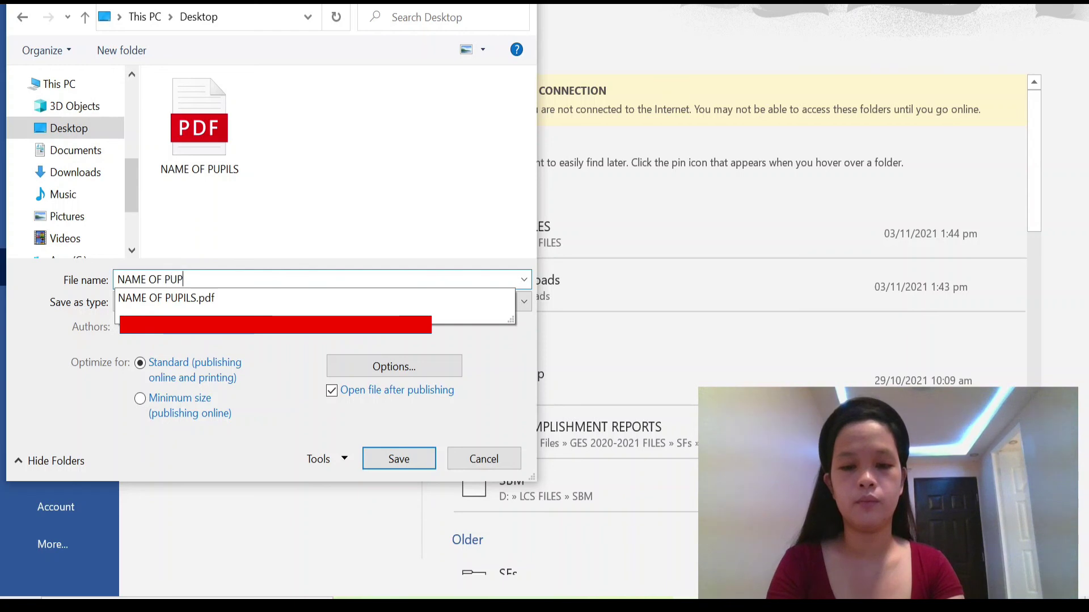
pyautogui.write('ILS.PDF')
pyautogui.press('BackSpace')
pyautogui.press('BackSpace')
pyautogui.press('BackSpace')
pyautogui.press('BackSpace')
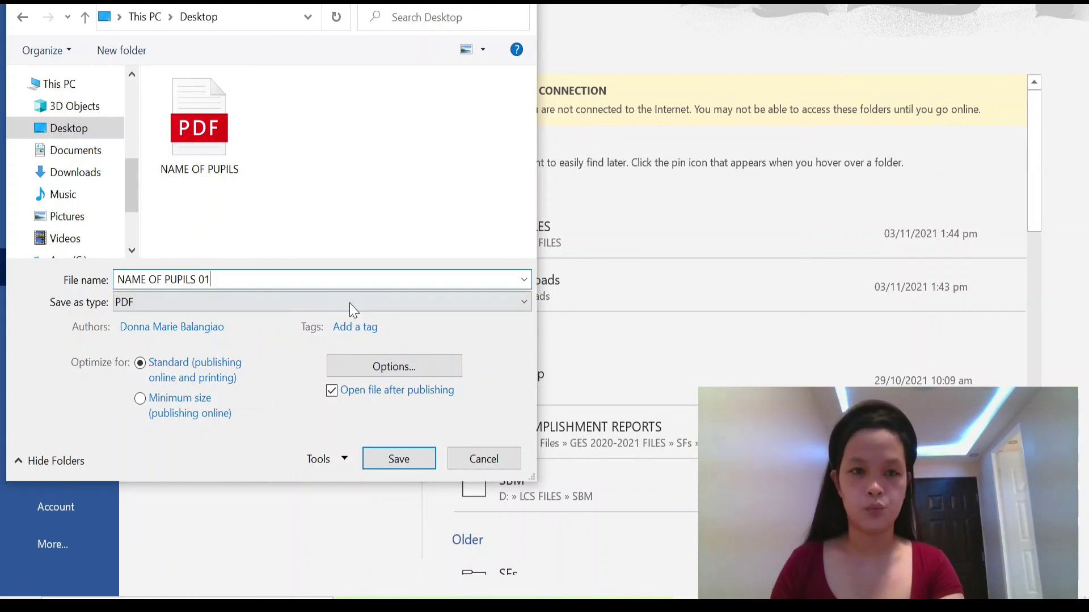
pyautogui.click(390, 462)
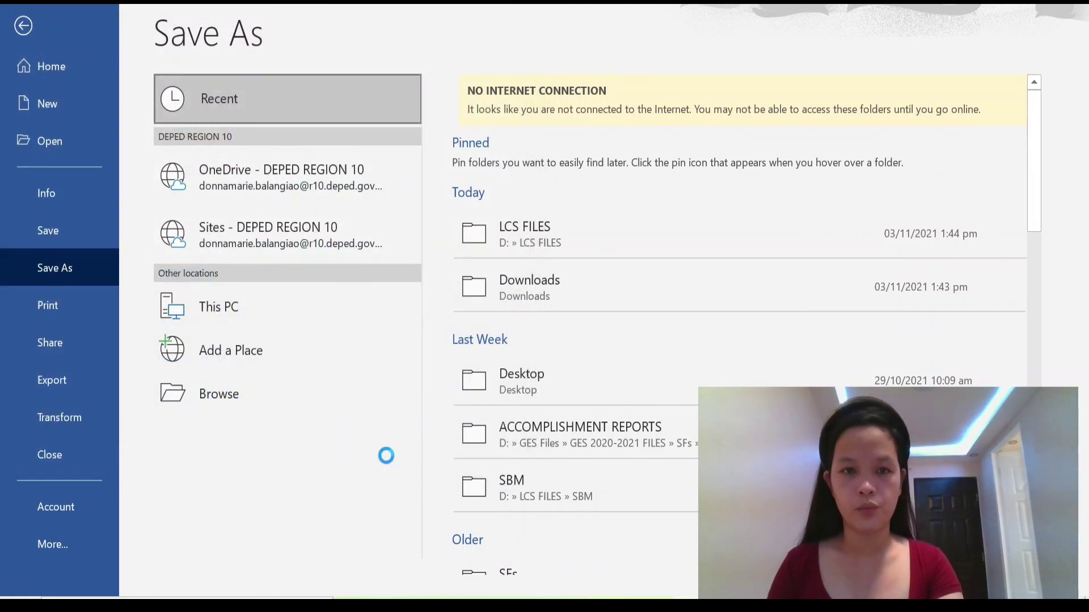